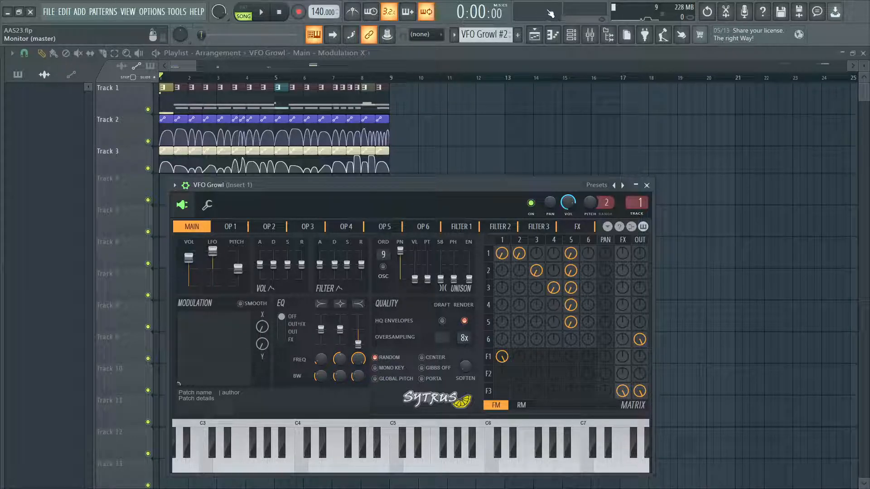
Audition the arrangement and open the mixer to inspect the Fruity WaveShaper slot on Insert 1
key(space)
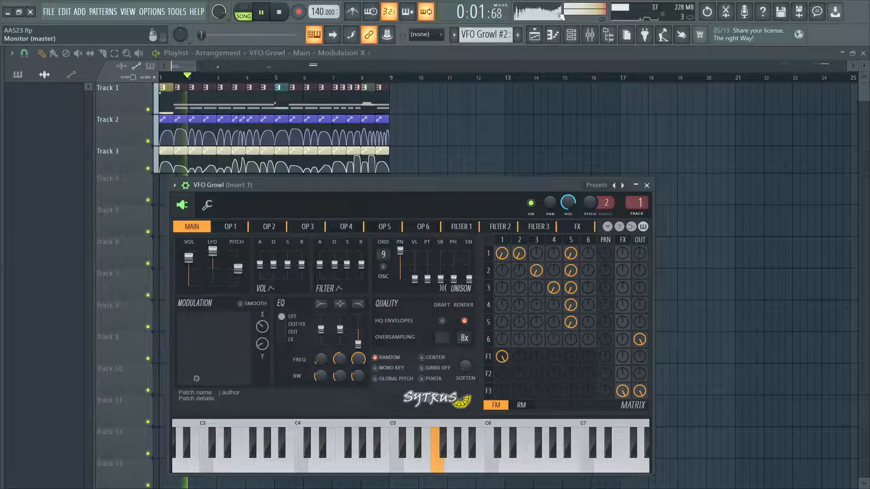
key(space)
key(F9)
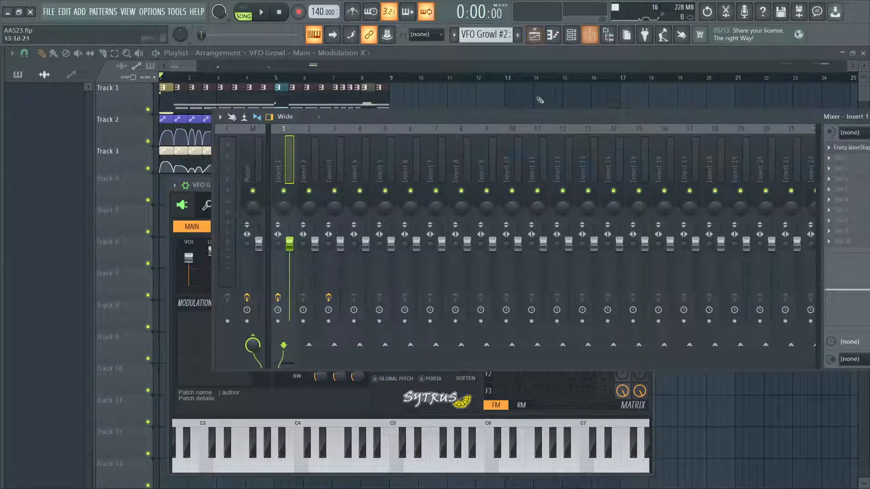
drag(363, 116, 281, 130)
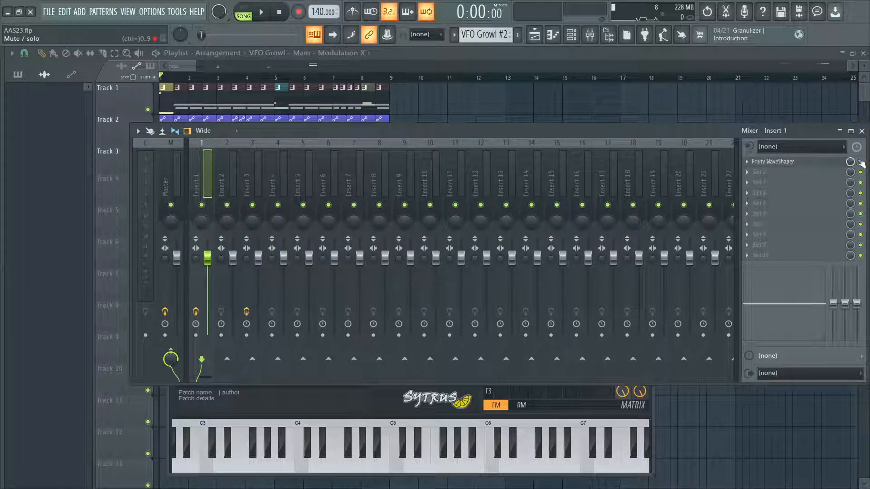
key(space)
key(space)
Show the Master track's SPAN analyzer beside the VFO Growl synth window, with the mixer closed
click(180, 173)
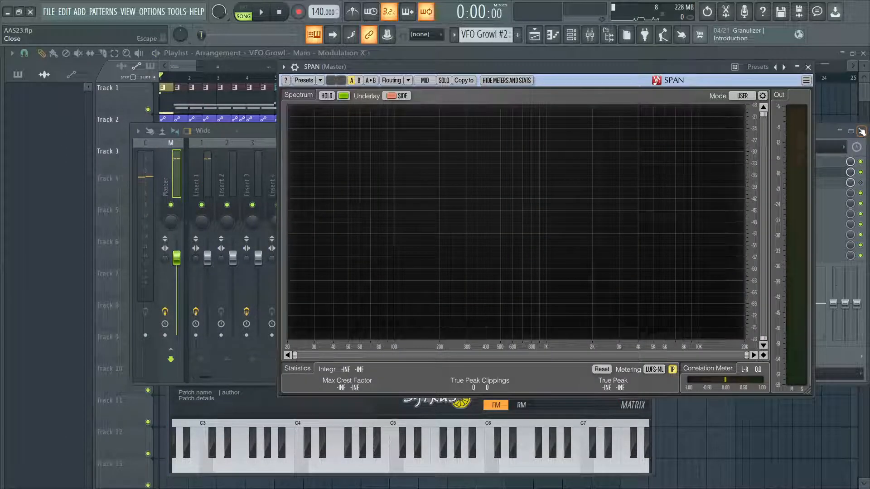
click(862, 131)
drag(644, 73, 535, 136)
drag(483, 130, 773, 101)
drag(320, 191, 193, 180)
drag(599, 103, 330, 94)
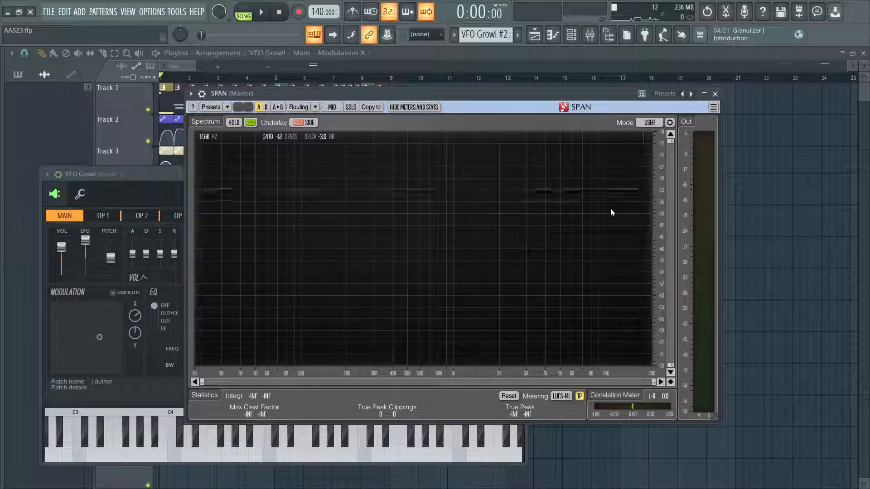
Play the growl with the synth EQ off and examine its high-frequency content in SPAN
key(space)
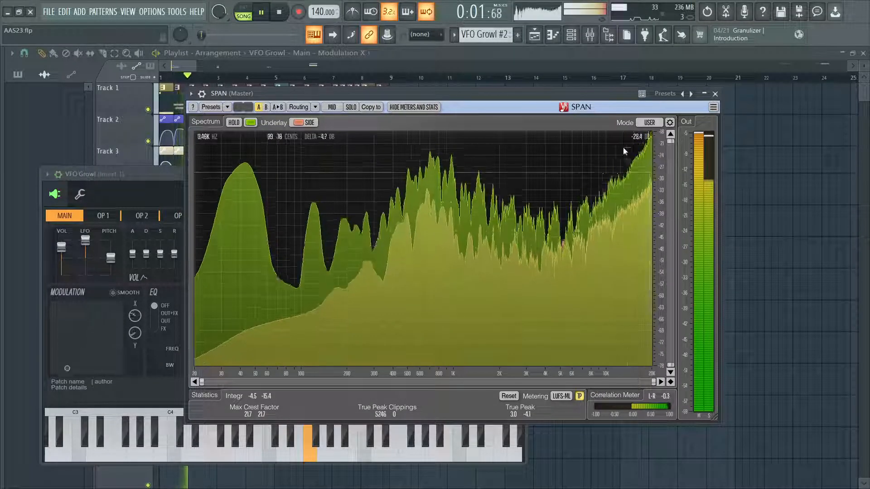
drag(519, 98, 591, 95)
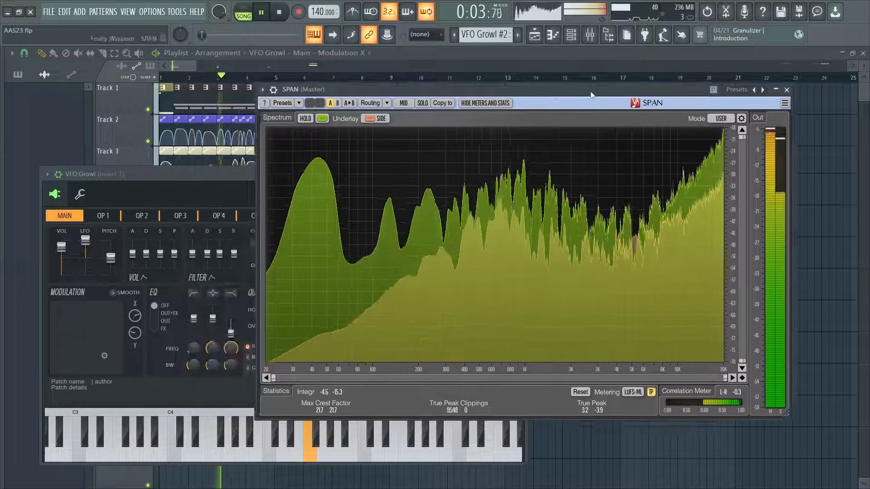
key(space)
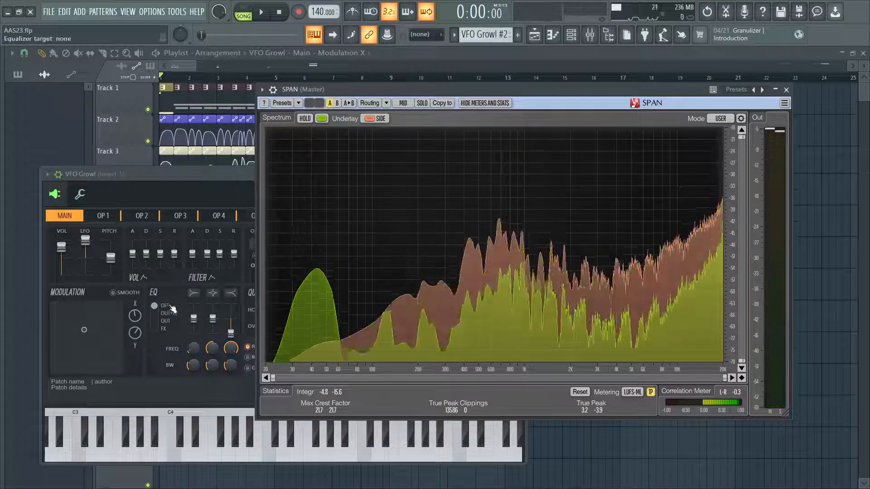
Set the VFO Growl EQ target to OUT+FX and play the growl to check its spectrum in SPAN
click(221, 284)
click(591, 113)
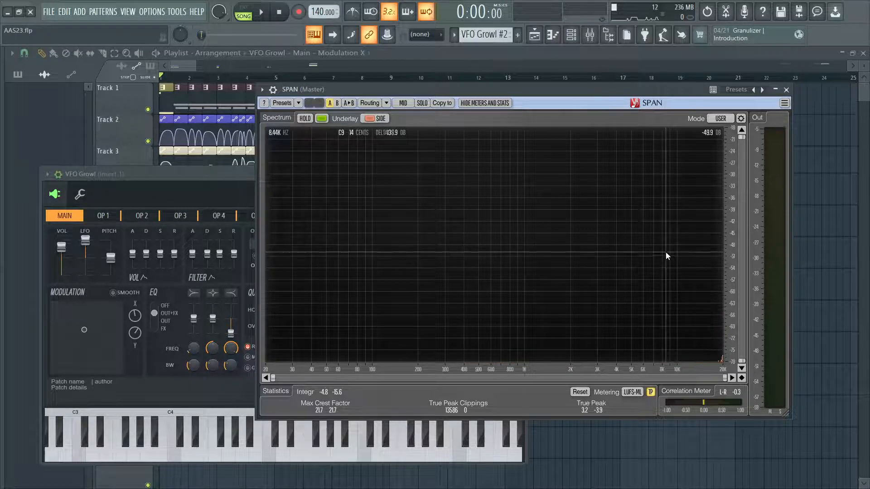
key(space)
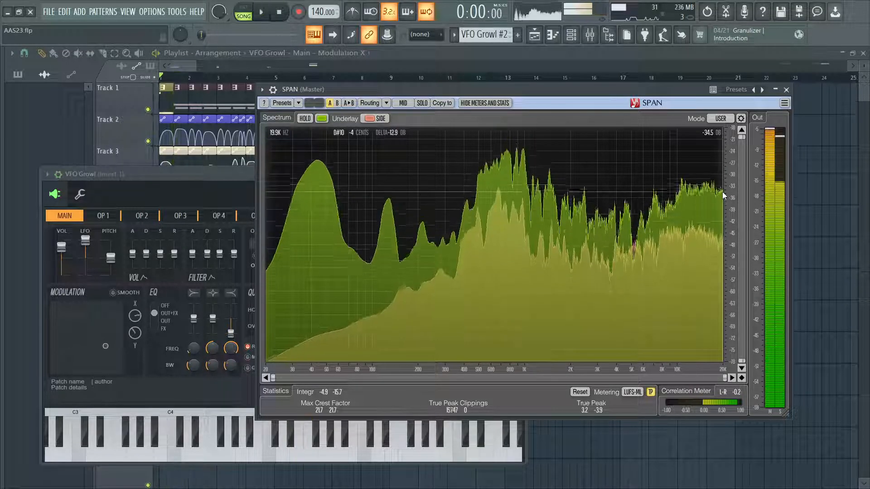
key(space)
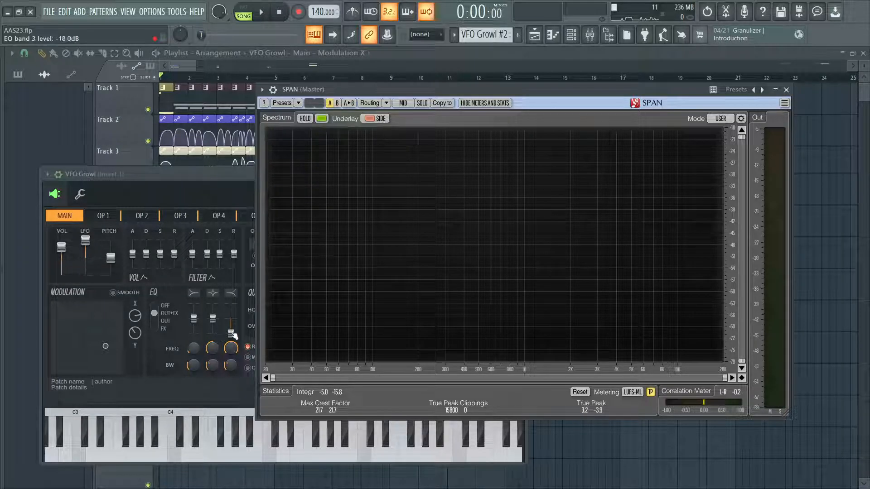
Close SPAN and examine Operator 1's oscillator shape and its modulation Mod X curve in VFO Growl
click(788, 91)
drag(274, 197, 386, 204)
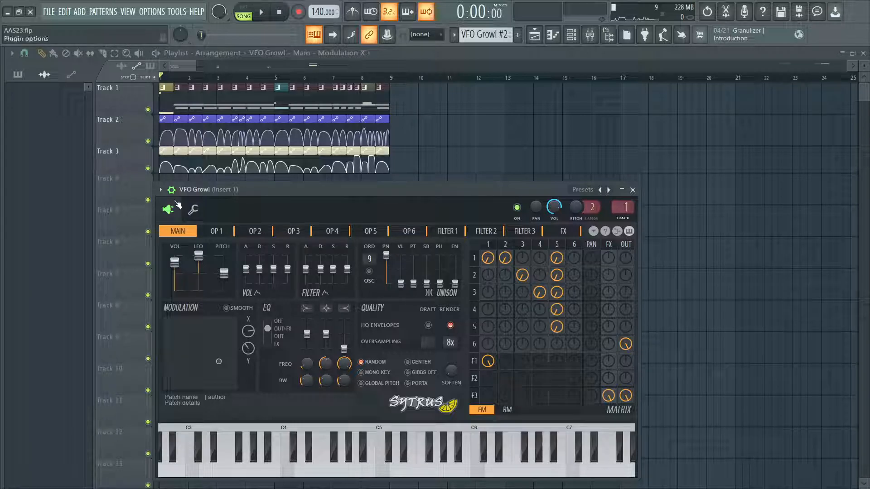
click(220, 233)
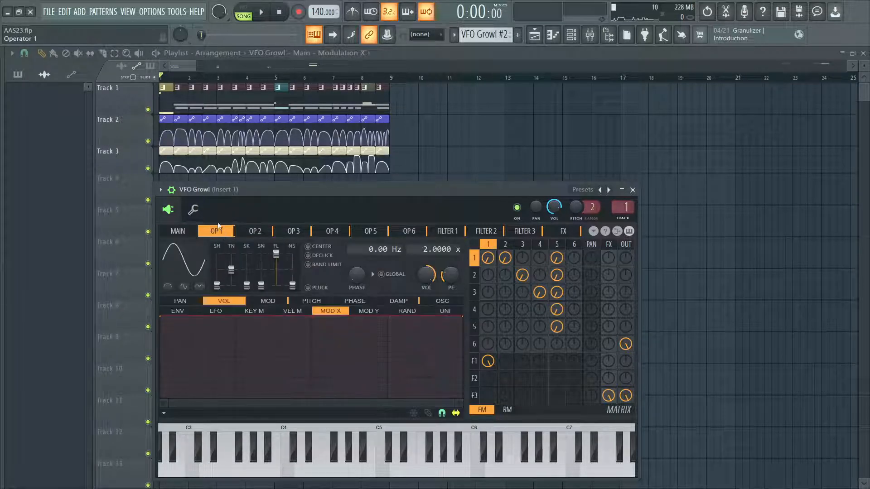
click(445, 301)
click(276, 301)
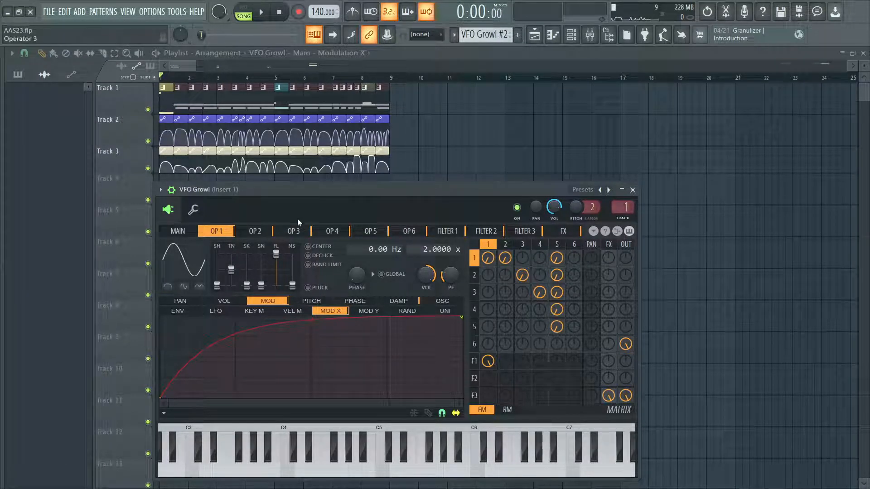
click(268, 232)
click(232, 232)
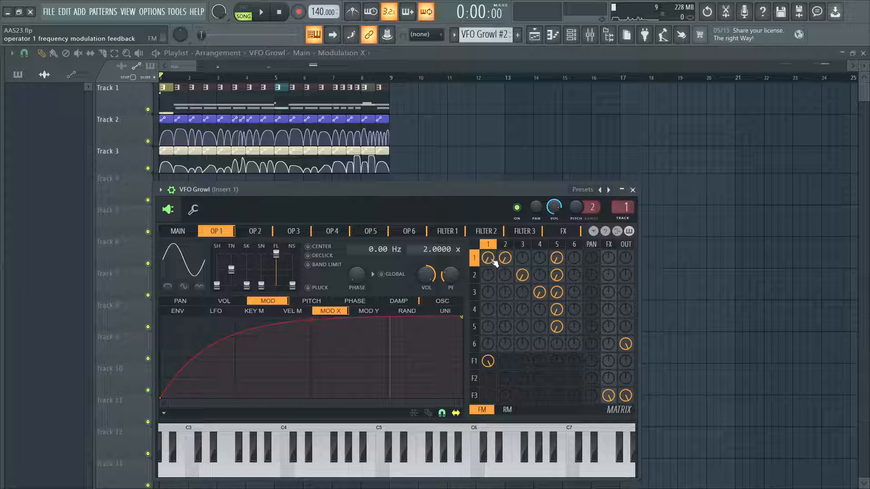
Try adjusting Operator 1's frequency modulation feedback in the matrix, save the project, and undo the adjustment
drag(494, 260, 494, 299)
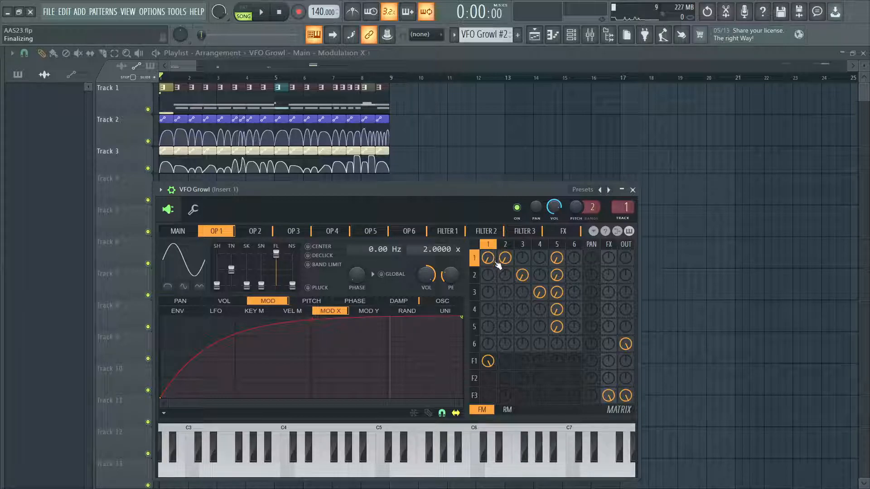
key(ctrl+s)
key(ctrl+z)
Inspect the RM matrix and Operator 1's volume and modulation Mod X curves, ending on the FM matrix
click(512, 409)
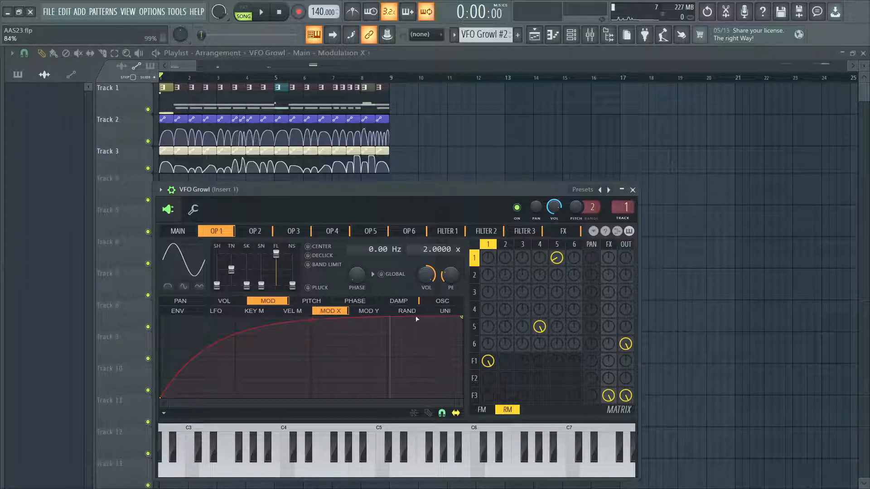
click(224, 302)
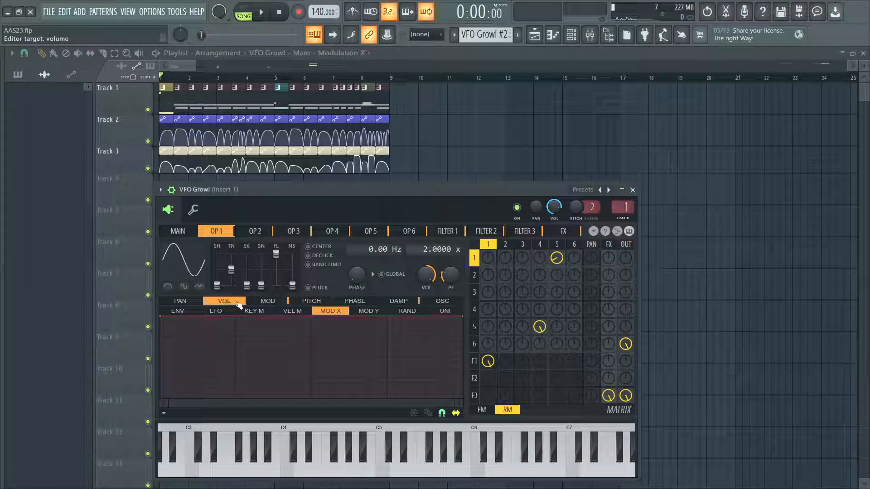
click(268, 303)
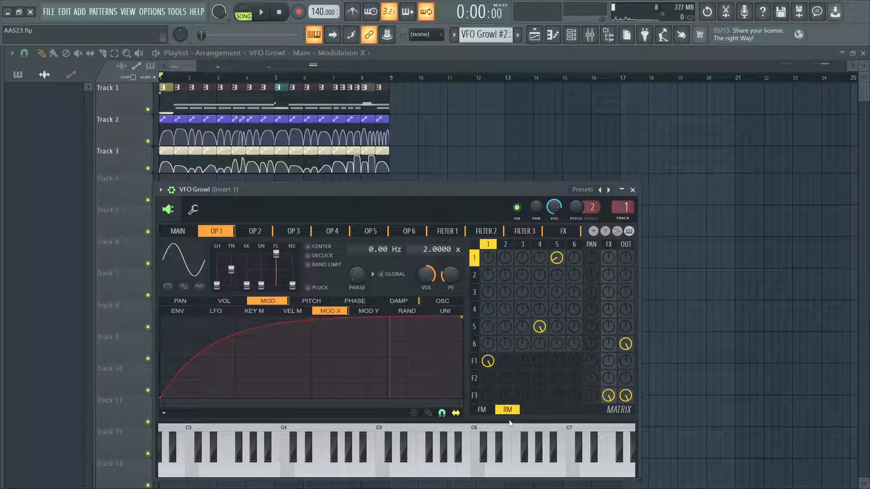
click(482, 410)
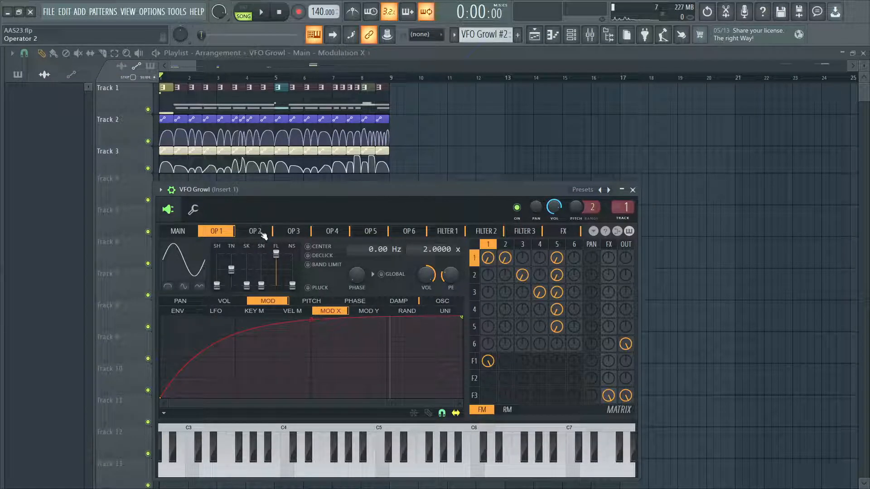
Examine the harmonics of Operator 2's oscillator at close range
click(256, 232)
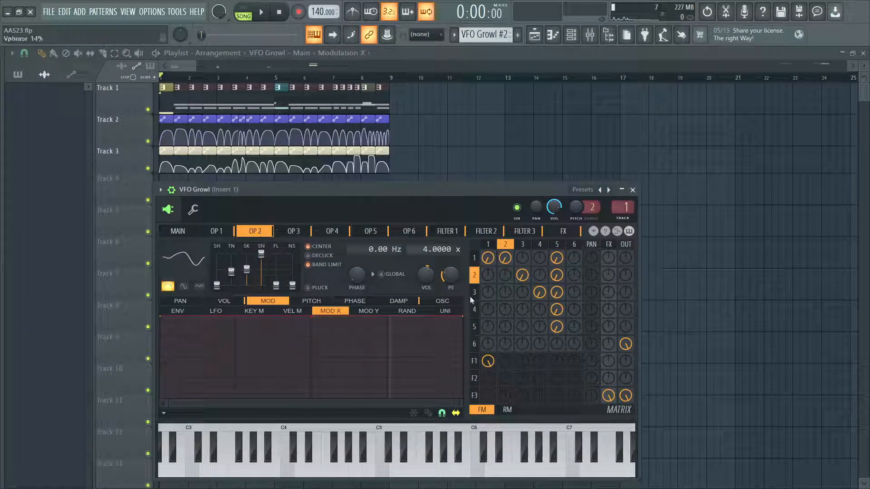
click(442, 301)
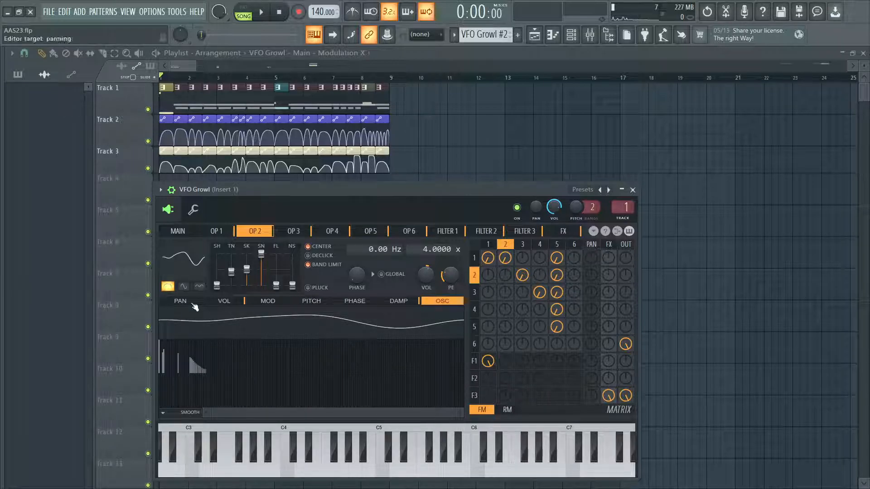
scroll(243, 382, up, 5)
drag(252, 413, 252, 413)
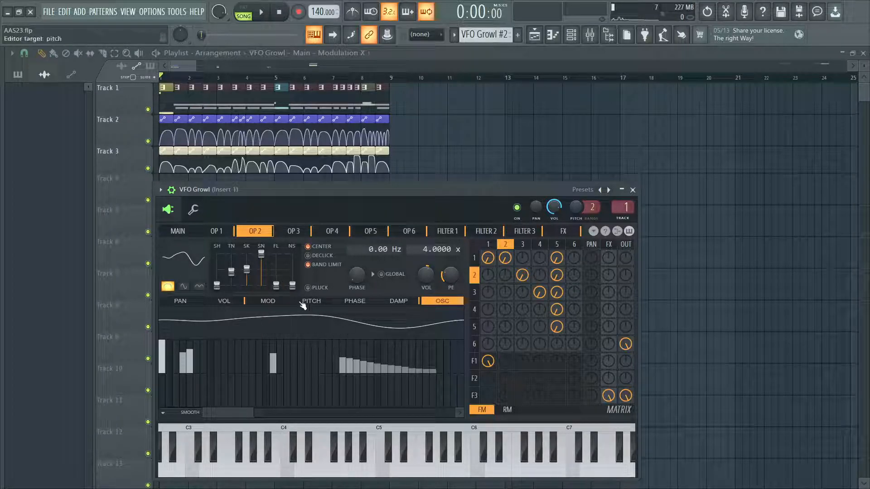
drag(253, 413, 306, 411)
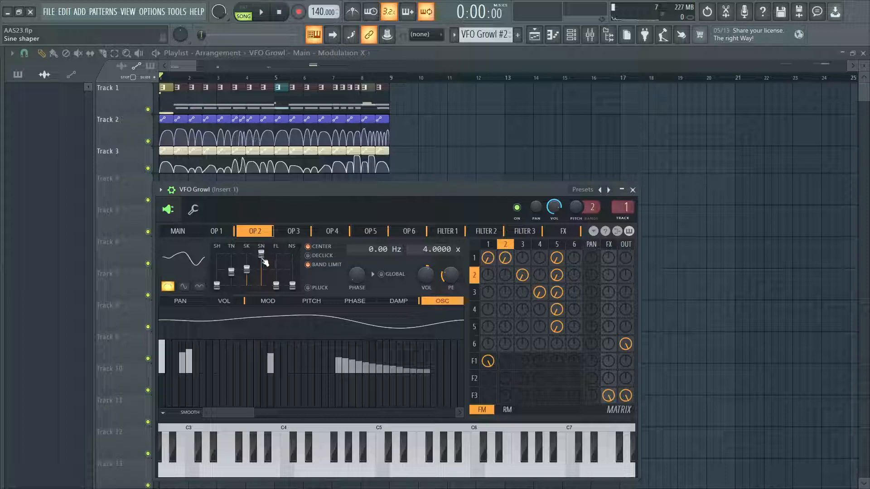
Check Operator 2's exact volume value, its volume Mod X curve and its frequency modulation from Operator 1's matrix row
right_click(425, 275)
key(t)
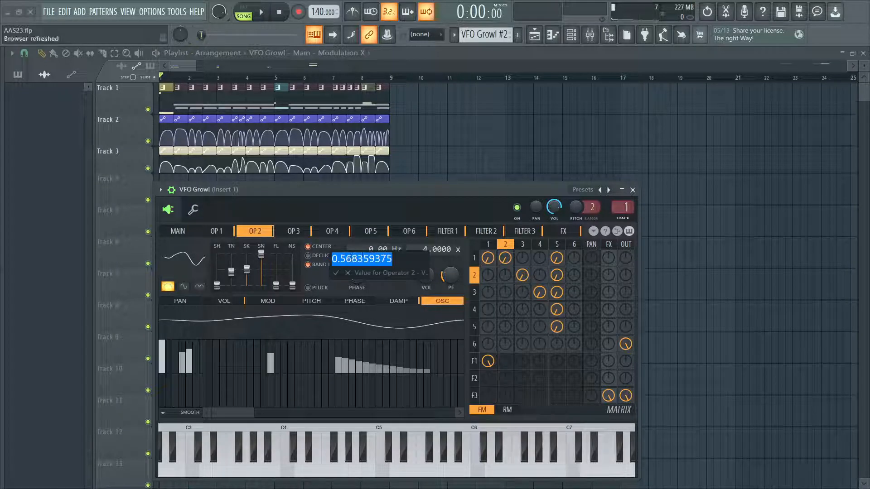
click(347, 272)
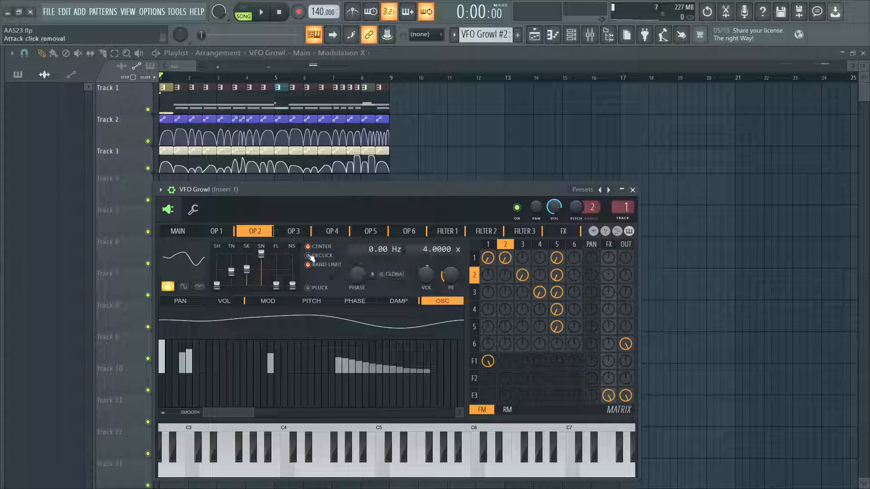
click(223, 301)
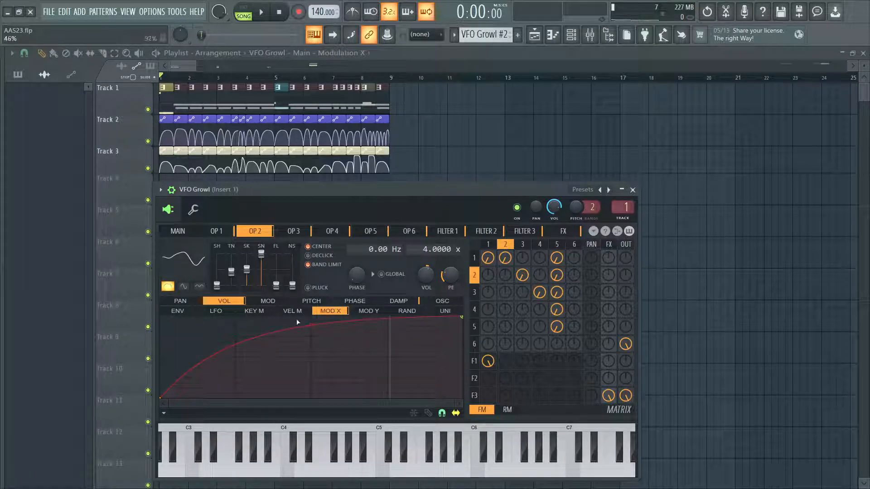
drag(505, 259, 505, 243)
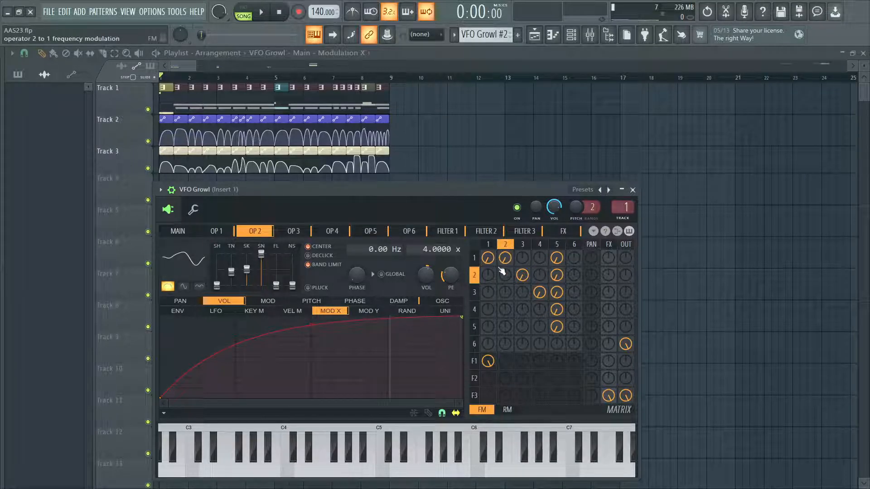
Examine Operator 3's oscillator harmonics, from the full series down to the peak around harmonic 22
scroll(330, 276, down, 1)
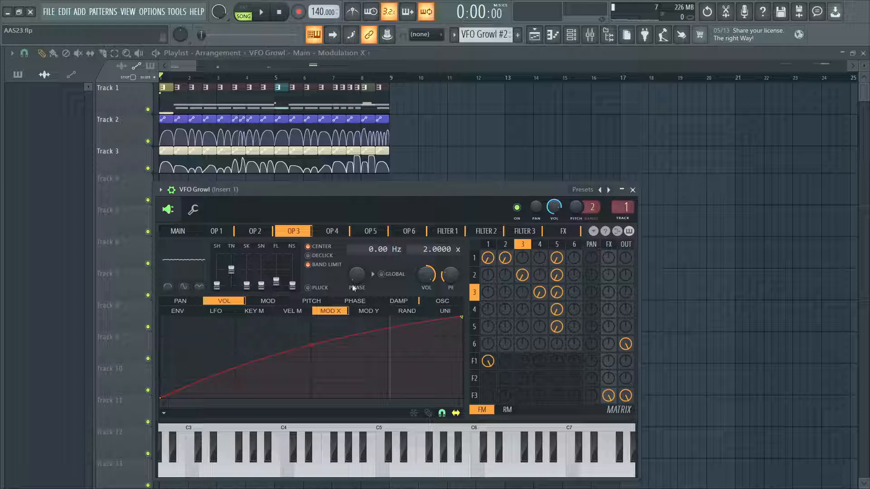
click(443, 302)
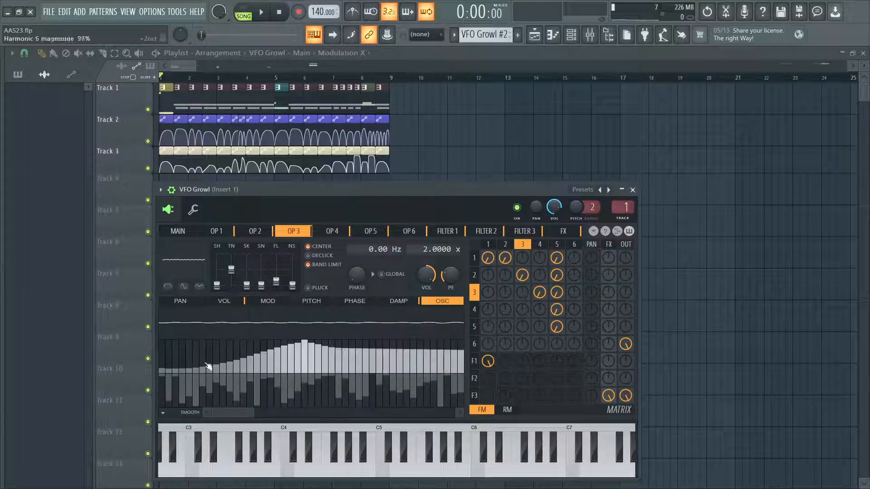
drag(252, 413, 442, 414)
drag(213, 414, 196, 414)
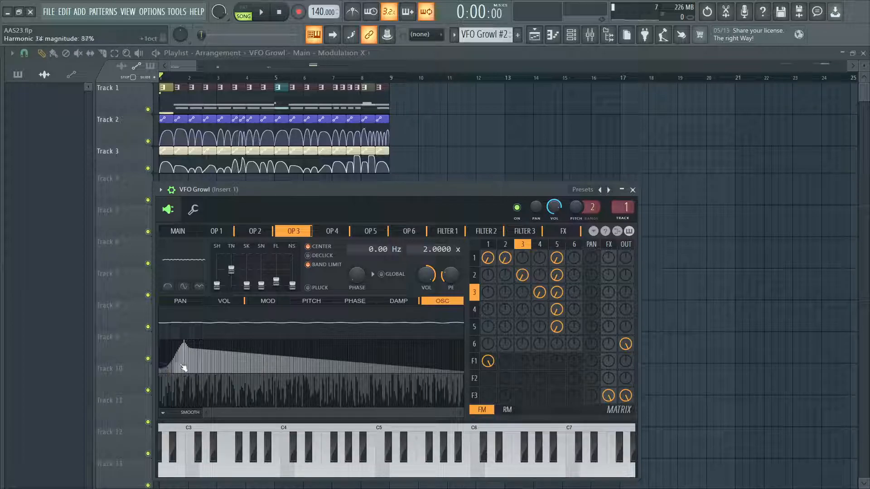
drag(213, 413, 241, 414)
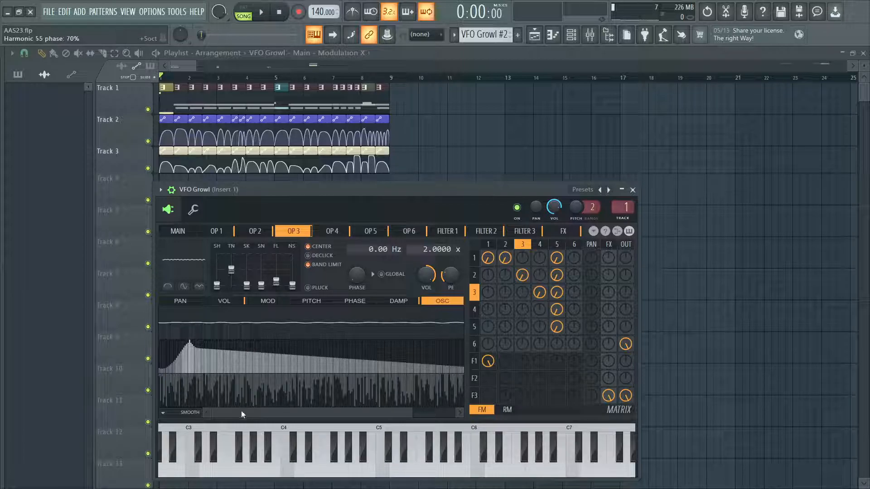
scroll(240, 411, up, 2)
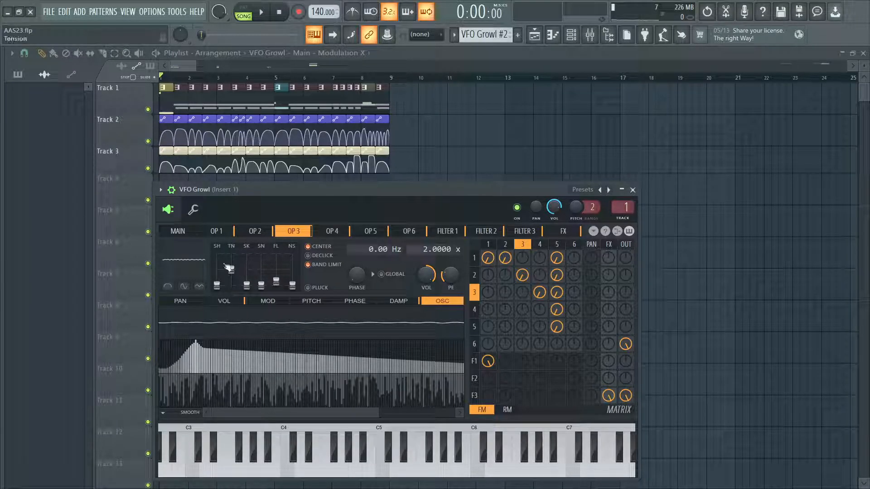
drag(377, 413, 302, 413)
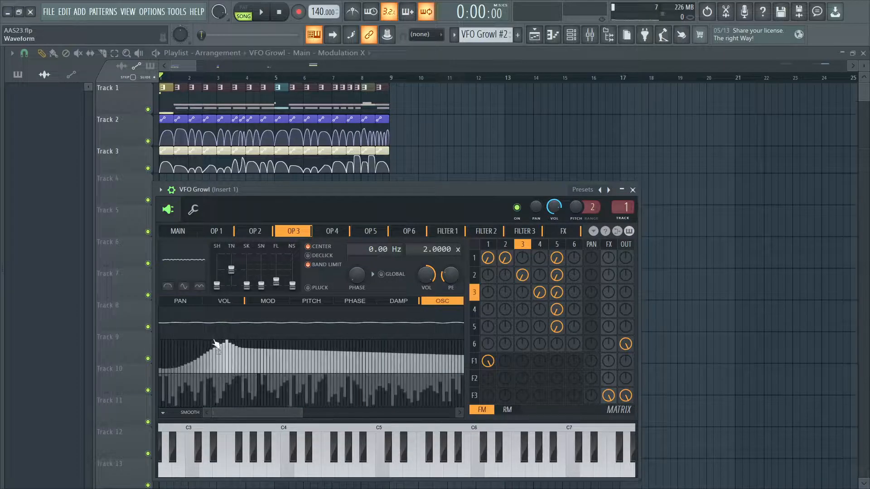
drag(290, 414, 280, 410)
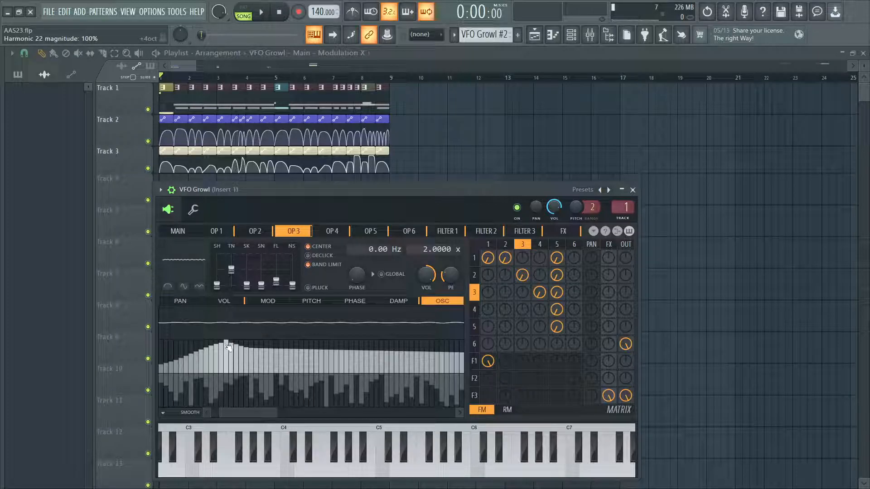
Try raising the pre-filter on Operator 3's oscillator, then paste the preset back to restore the original sound
drag(244, 407, 232, 410)
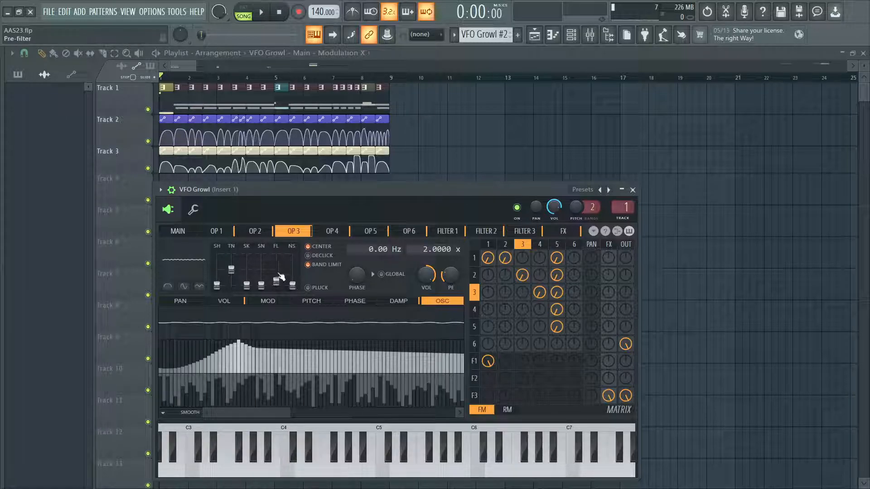
scroll(279, 282, up, 5)
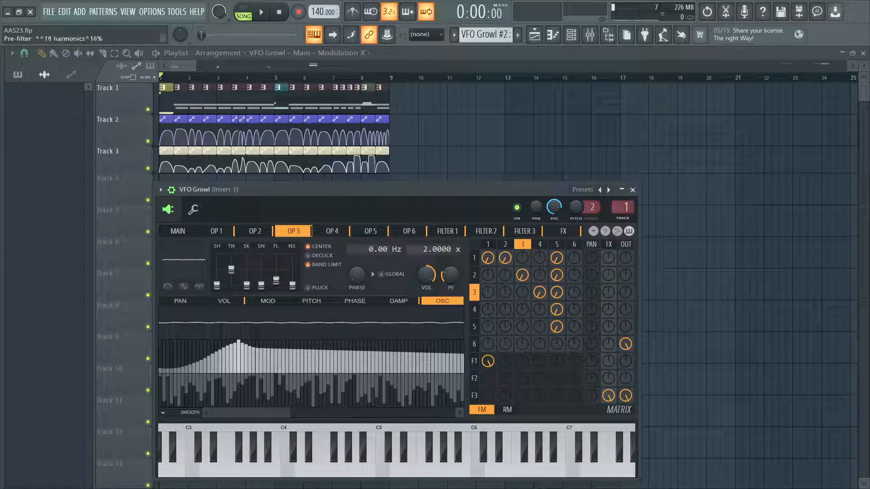
scroll(279, 282, up, 2)
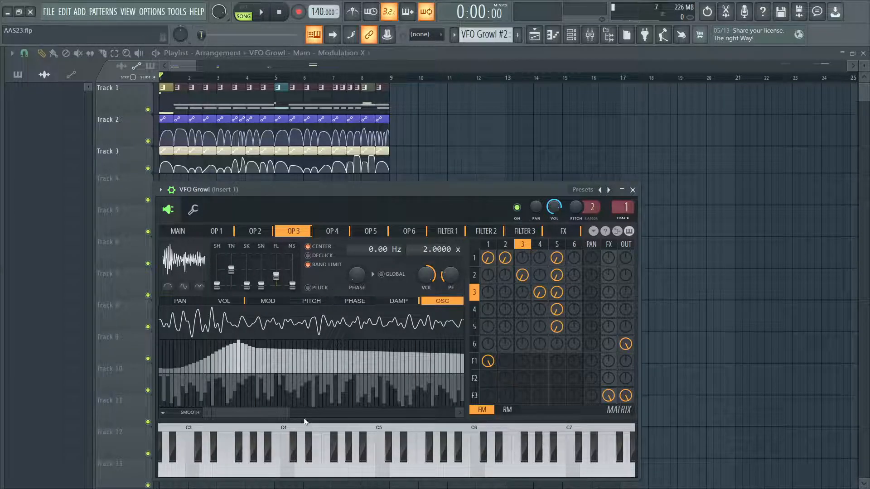
scroll(299, 414, down, 1)
click(595, 232)
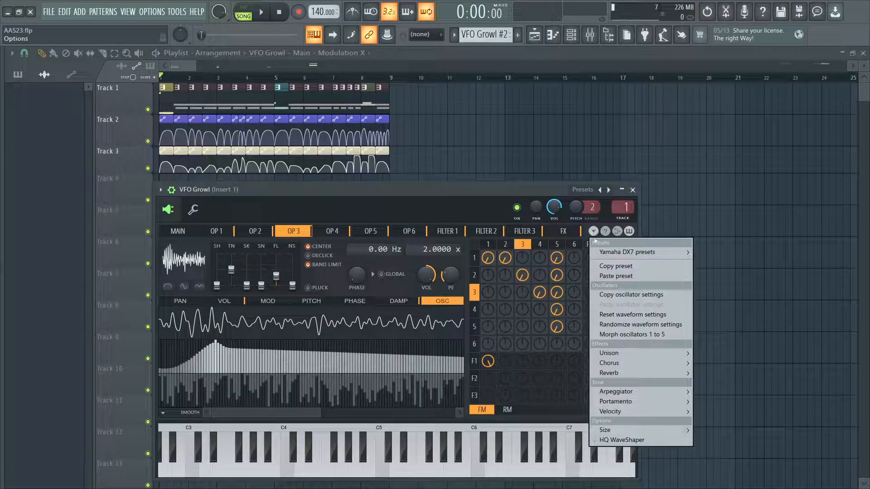
click(628, 278)
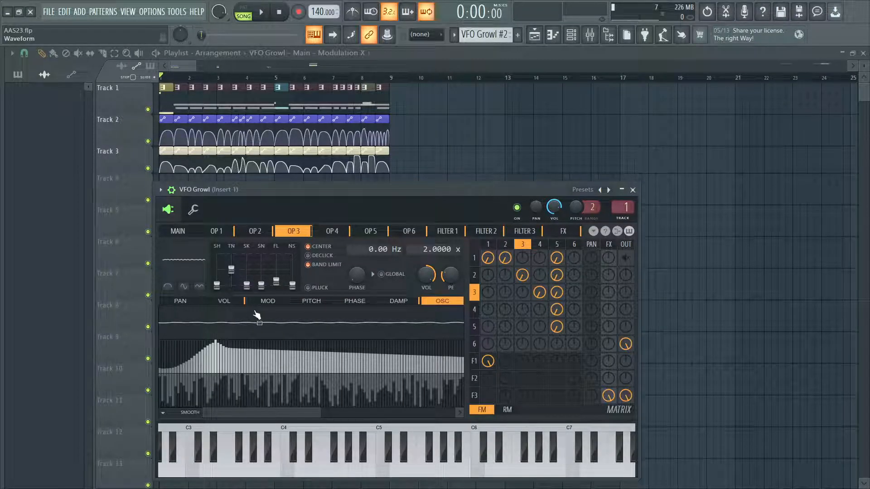
Check Operator 3's volume Mod X curve and examine Operator 4's oscillator harmonics, from the full series to a close view of the peak
click(224, 301)
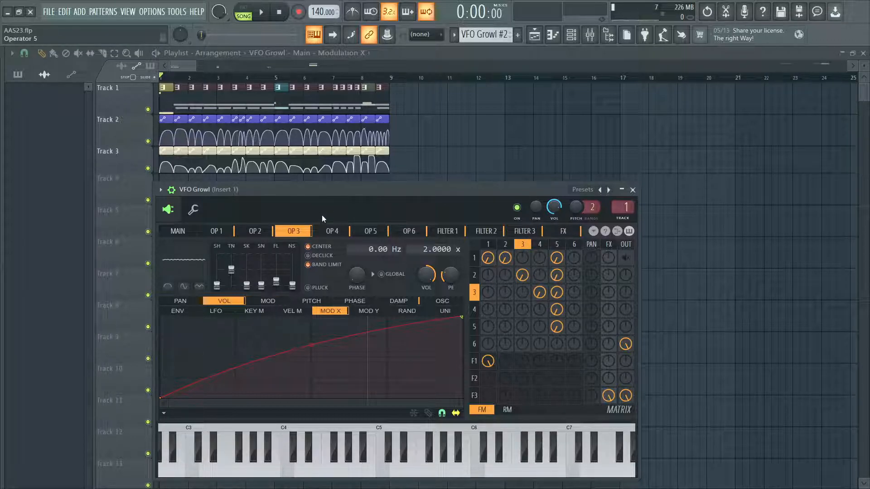
click(332, 232)
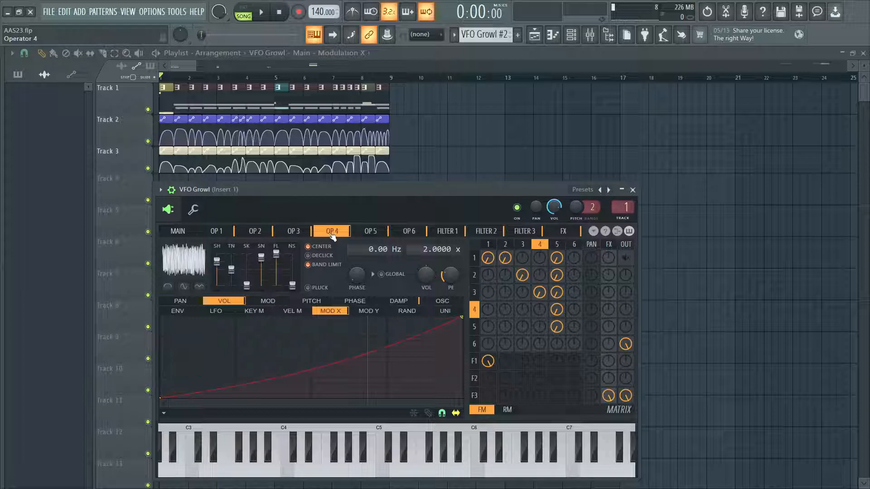
click(443, 301)
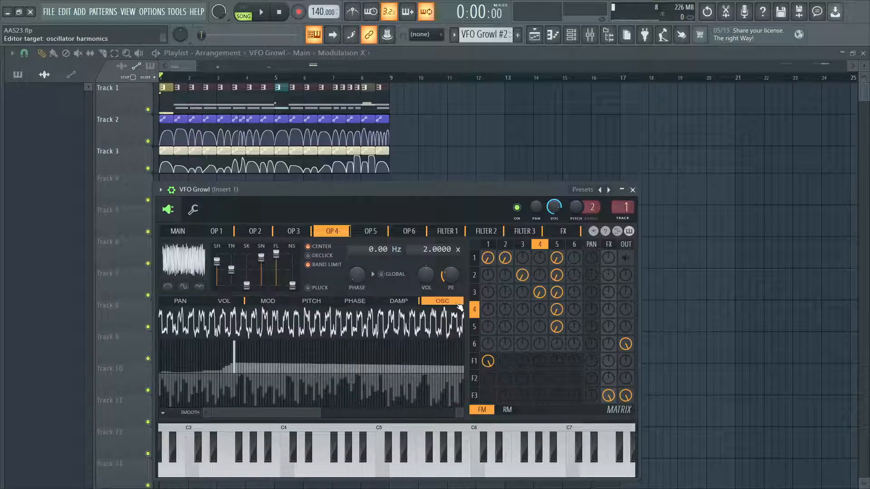
scroll(266, 416, down, 5)
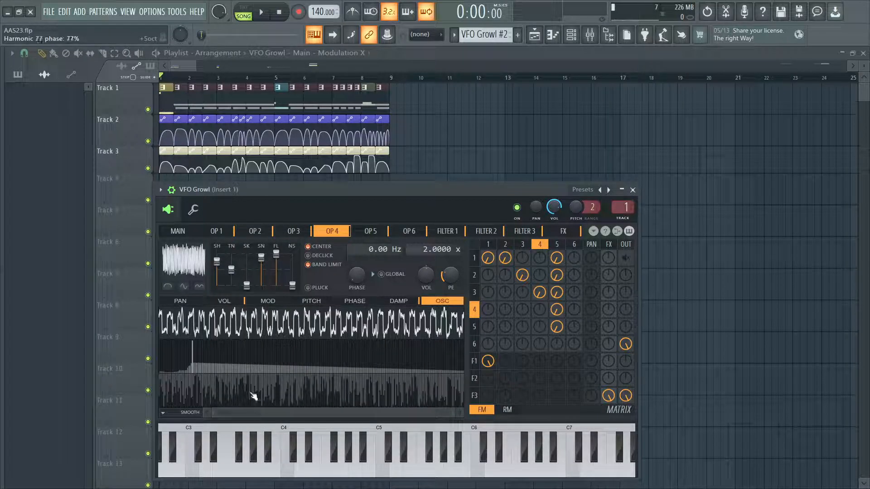
scroll(258, 415, up, 5)
scroll(245, 413, up, 2)
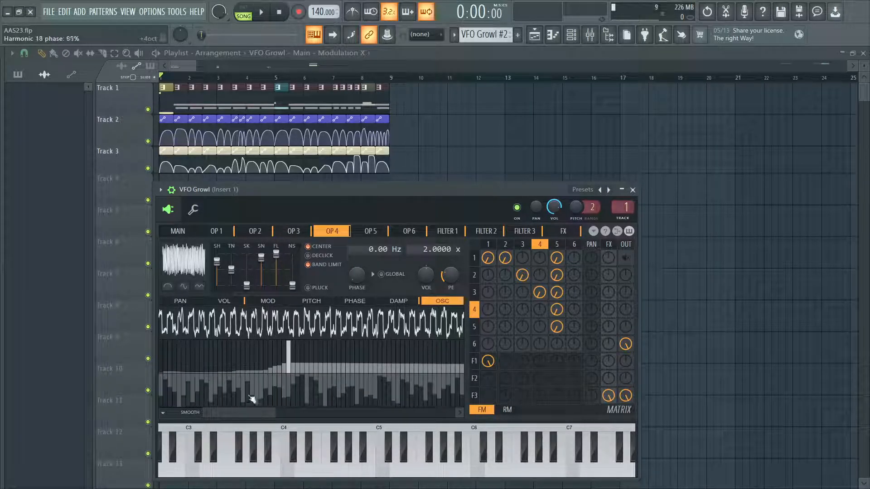
mouse_move(253, 413)
mouse_down()
mouse_move(274, 413)
mouse_move(266, 412)
mouse_up()
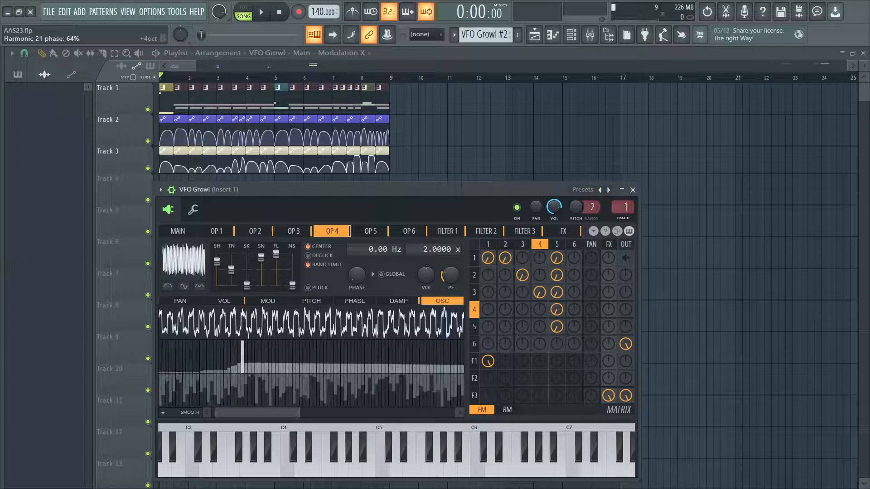
scroll(266, 415, down, 2)
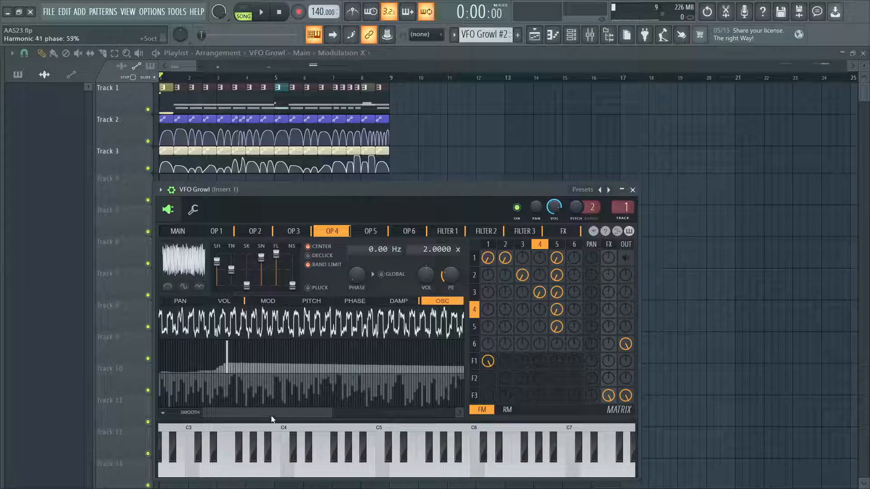
scroll(269, 413, down, 3)
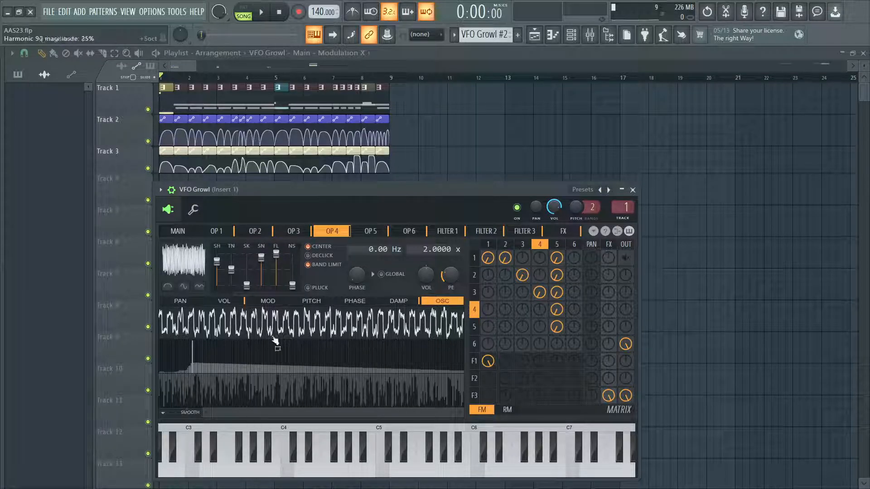
Compare the oscillator harmonics of Operator 3 with those of Operator 4
click(294, 232)
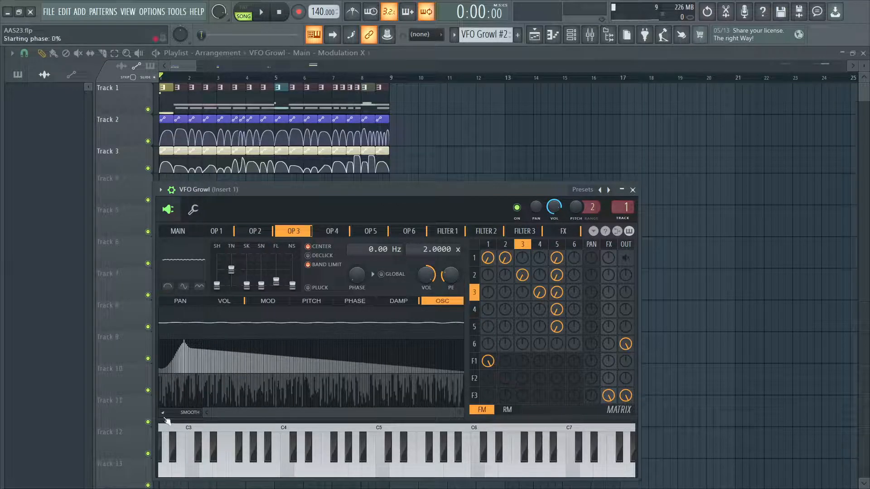
right_click(168, 390)
click(319, 236)
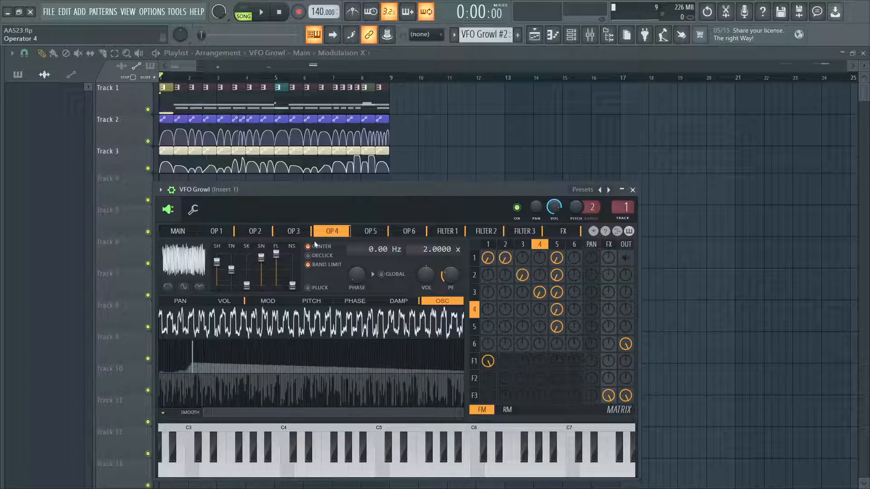
click(164, 412)
click(163, 412)
Check Operator 4's exact volume value and its volume Mod X curve
double_click(428, 274)
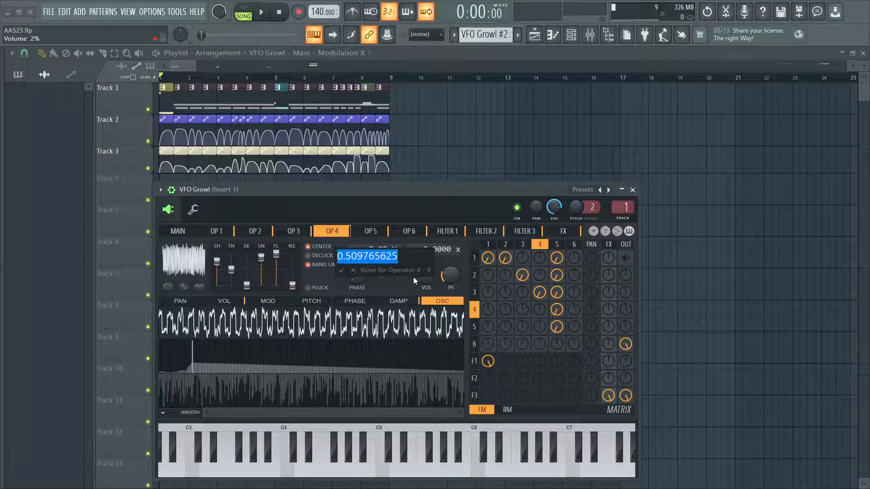
click(431, 278)
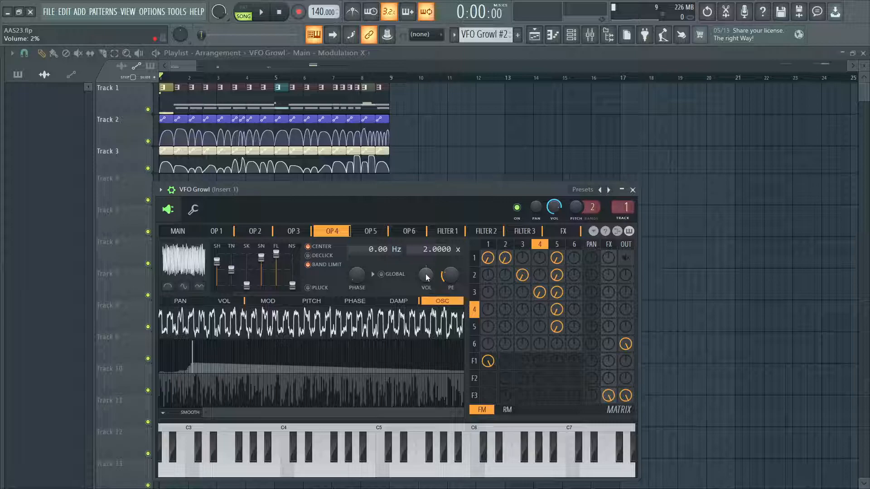
click(219, 303)
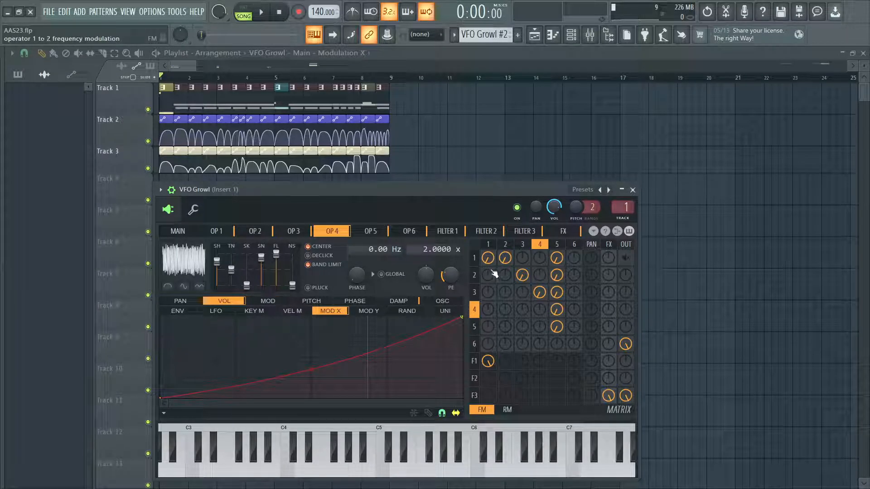
View Operator 5's oscillator and its pitch Mod X and Mod Y curves
click(371, 233)
click(441, 301)
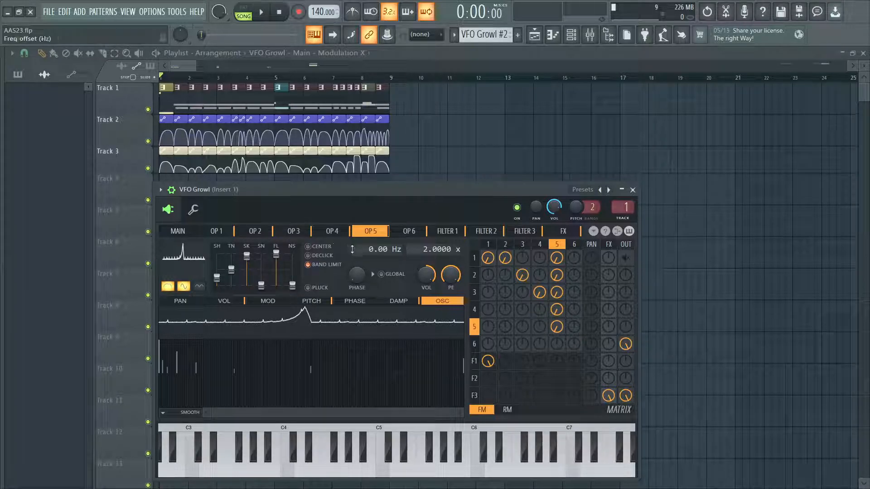
click(313, 301)
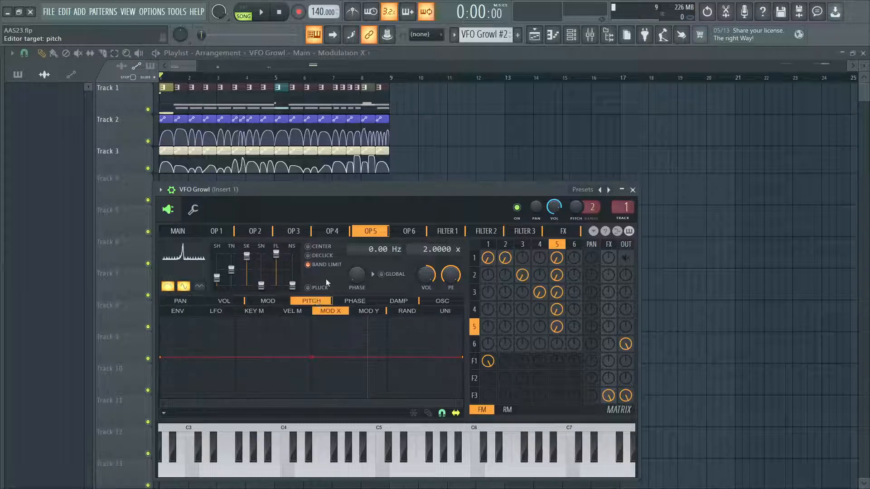
click(377, 312)
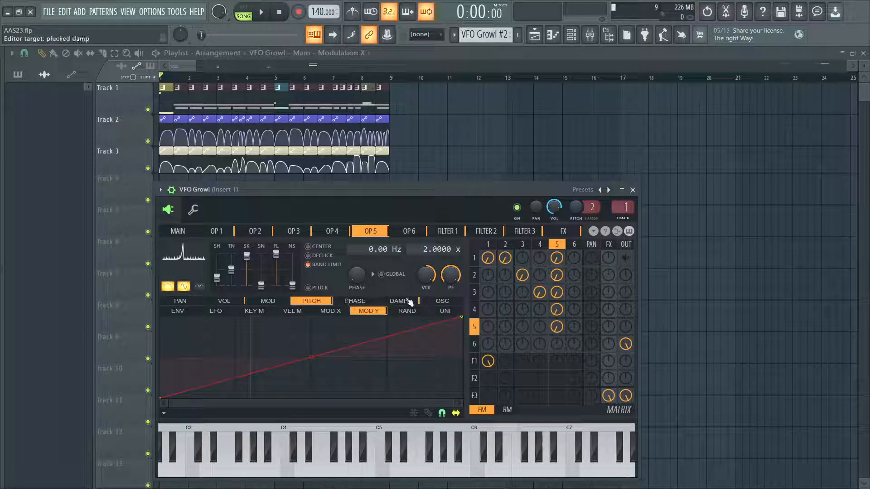
Examine the individual harmonics of Operator 5's oscillator from the first up to harmonic 256
click(442, 302)
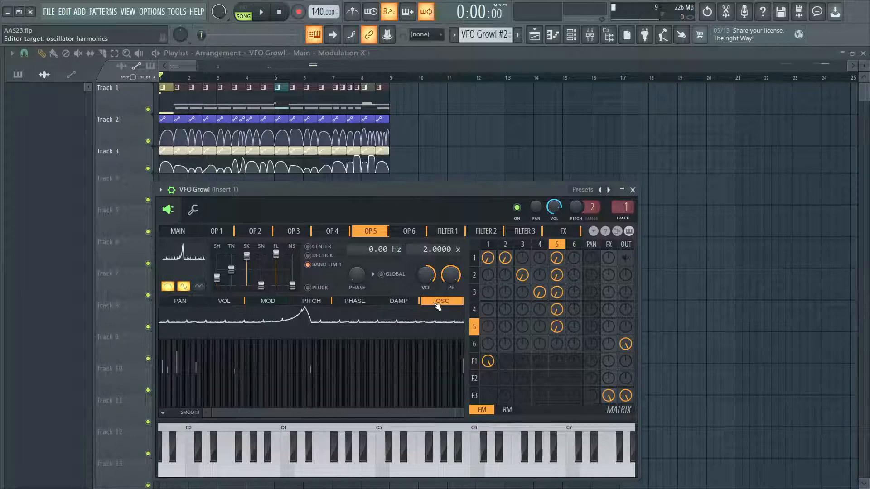
drag(301, 413, 270, 412)
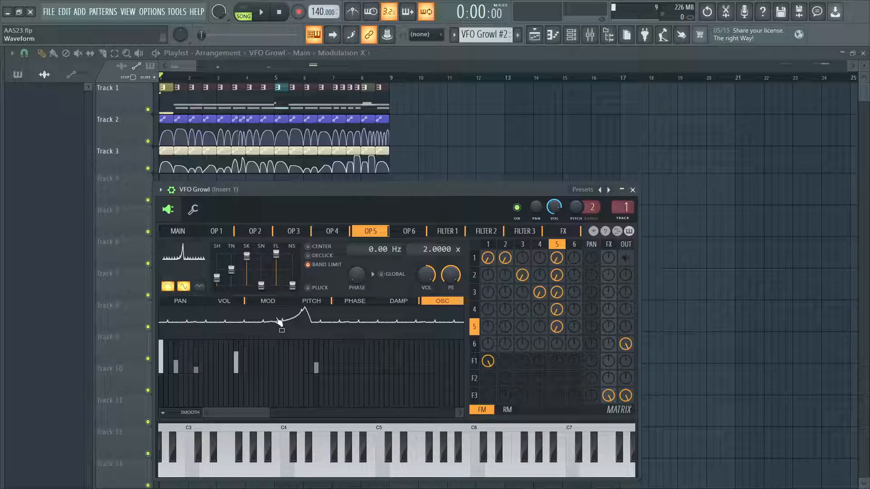
scroll(189, 393, up, 3)
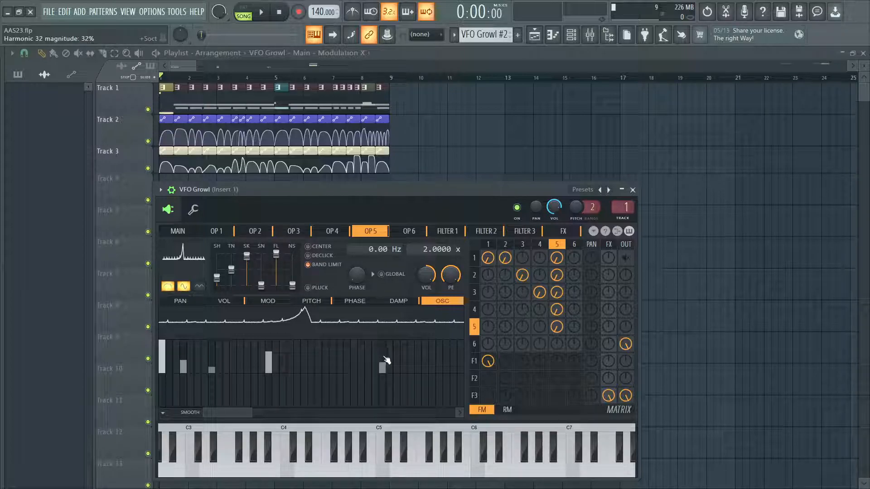
drag(385, 412, 423, 412)
drag(333, 413, 408, 413)
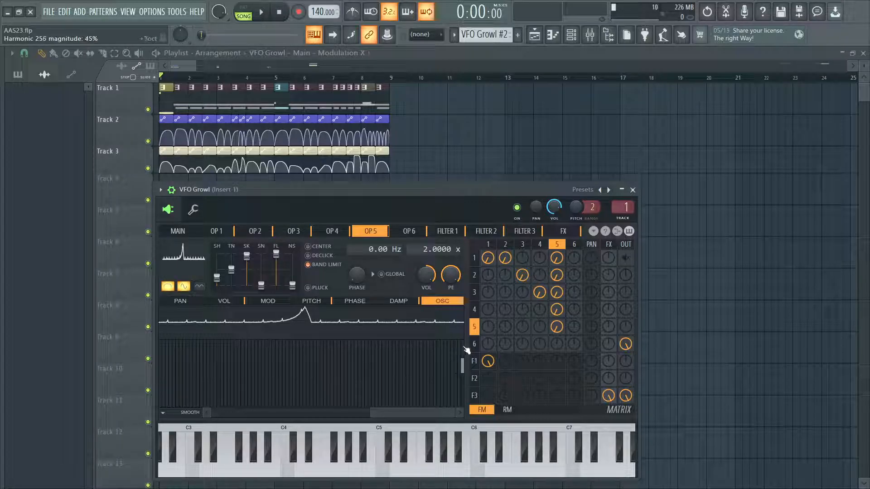
drag(376, 412, 206, 413)
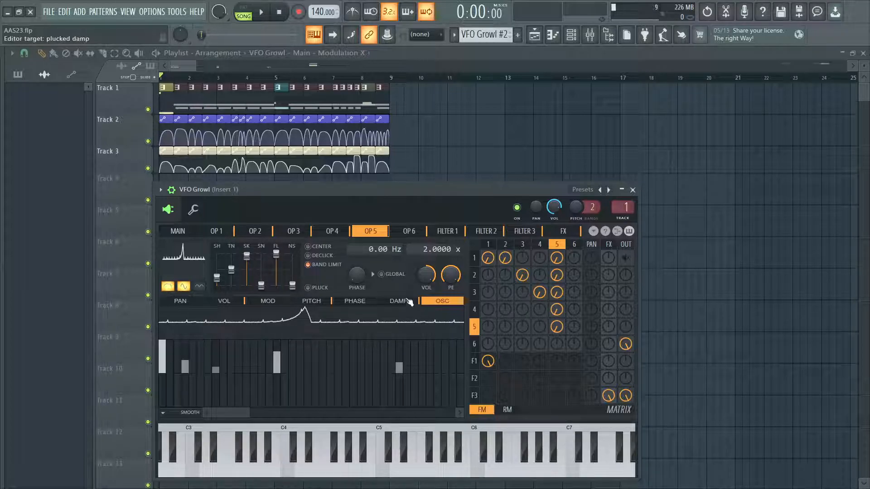
Inspect Operator 5's volume Mod X curve and its pitch modulation under Mod X and Mod Y
click(227, 302)
click(330, 311)
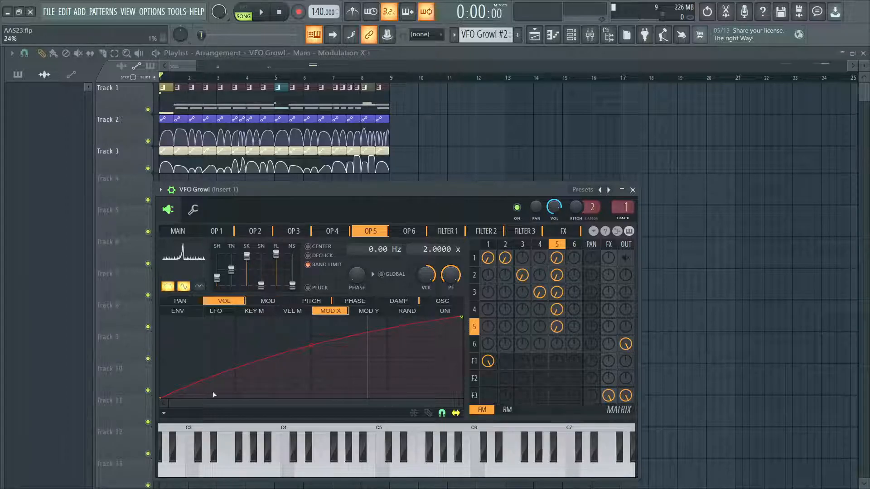
click(312, 301)
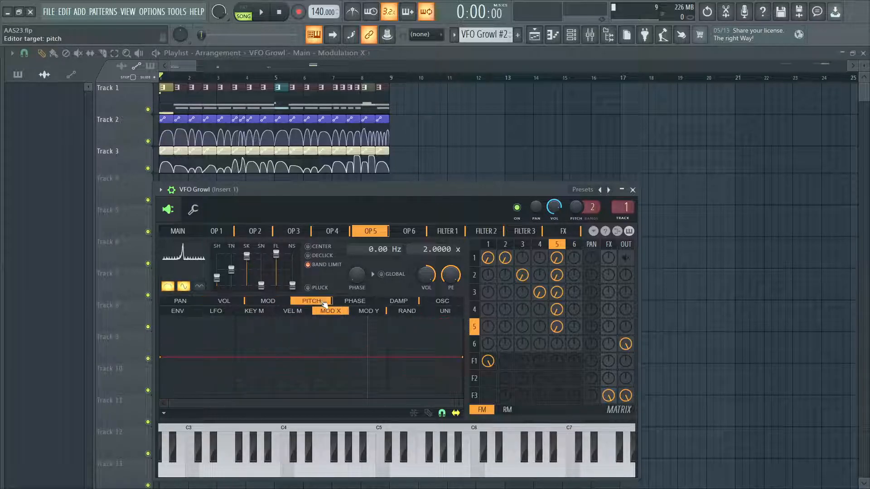
click(369, 311)
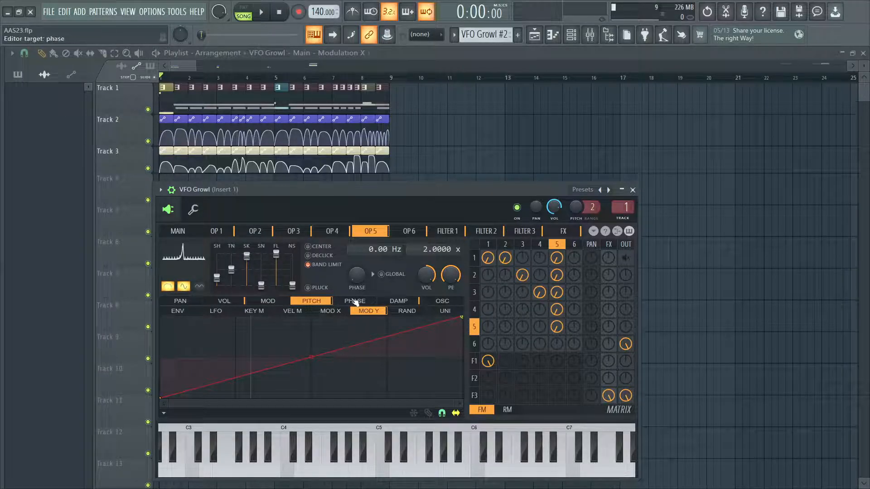
Reset Operator 5's pitch envelope amount to +1200 cents, then raise it back to maximum and check the Mod Y curve's midpoint
drag(451, 274, 454, 279)
alt+click(454, 277)
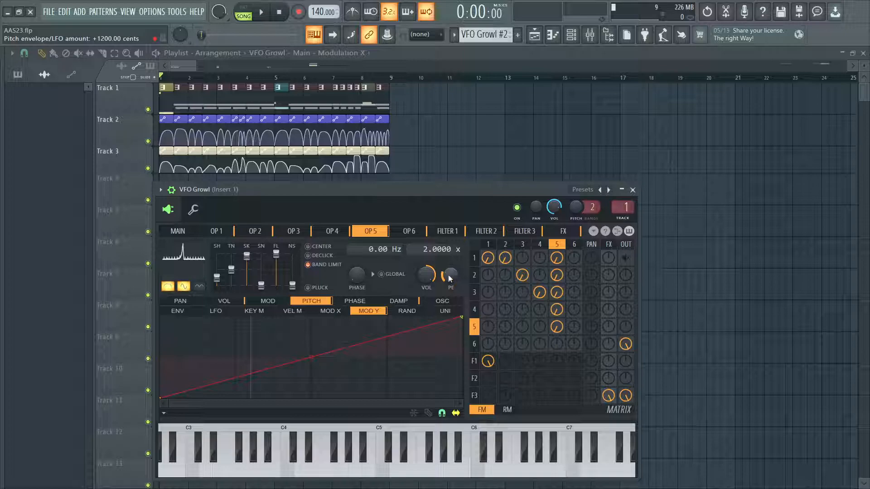
drag(450, 276, 450, 255)
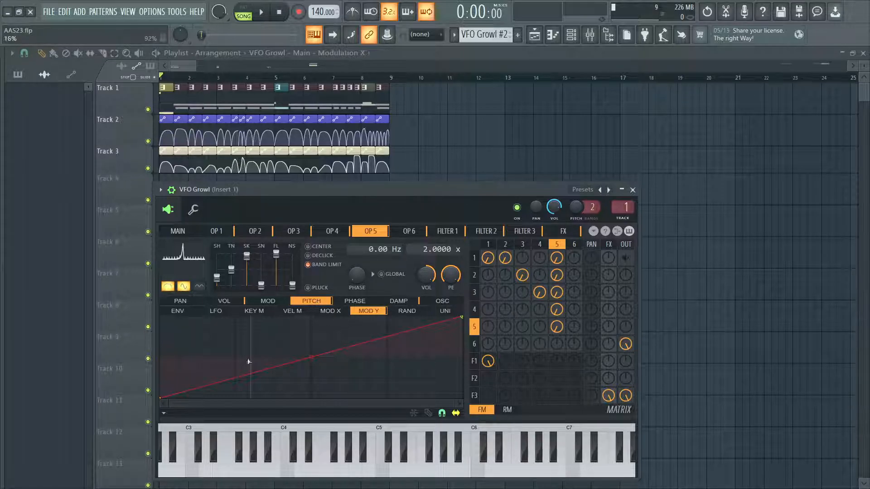
drag(311, 357, 311, 358)
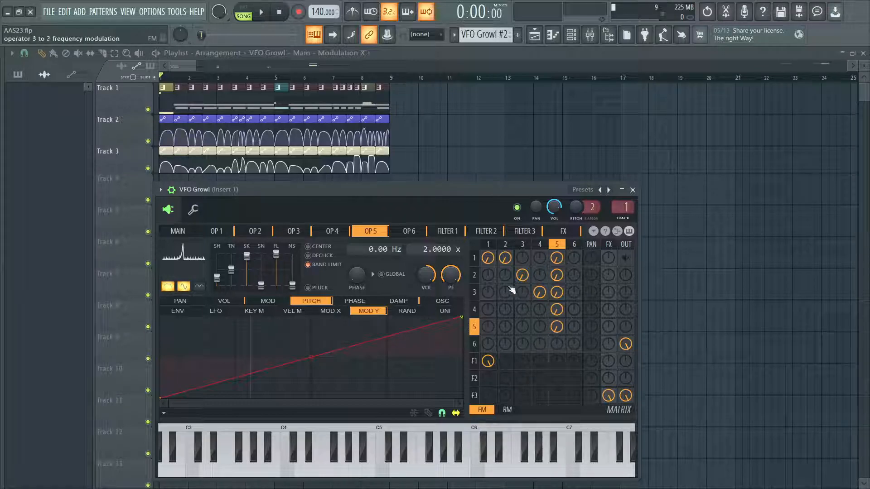
Set modulation Y to minimum and lower modulation X in the main settings, audition a note and return to Operator 5's pitch Mod Y curve
click(194, 232)
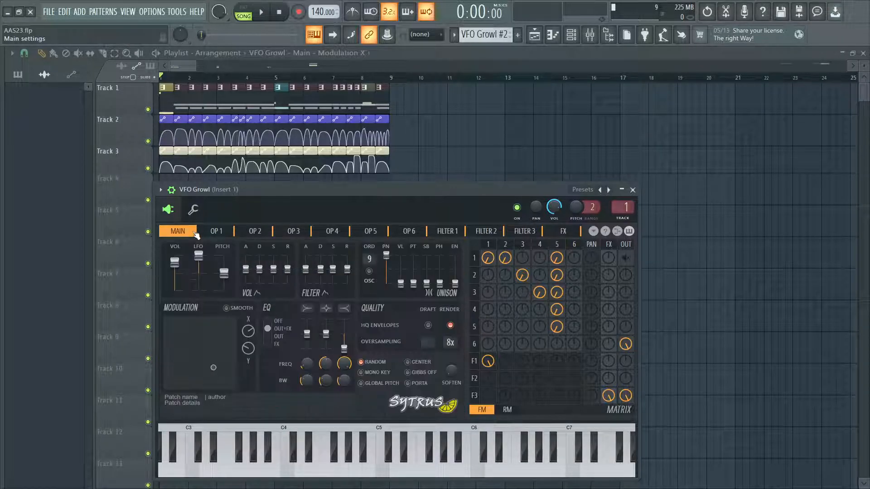
drag(245, 351, 244, 373)
mouse_move(247, 333)
mouse_down()
mouse_move(247, 363)
mouse_move(248, 317)
mouse_up()
key(q)
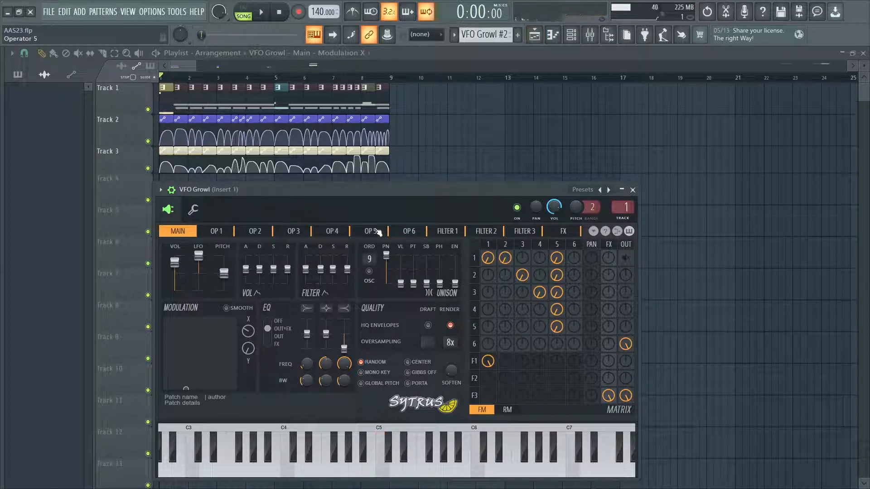
click(386, 232)
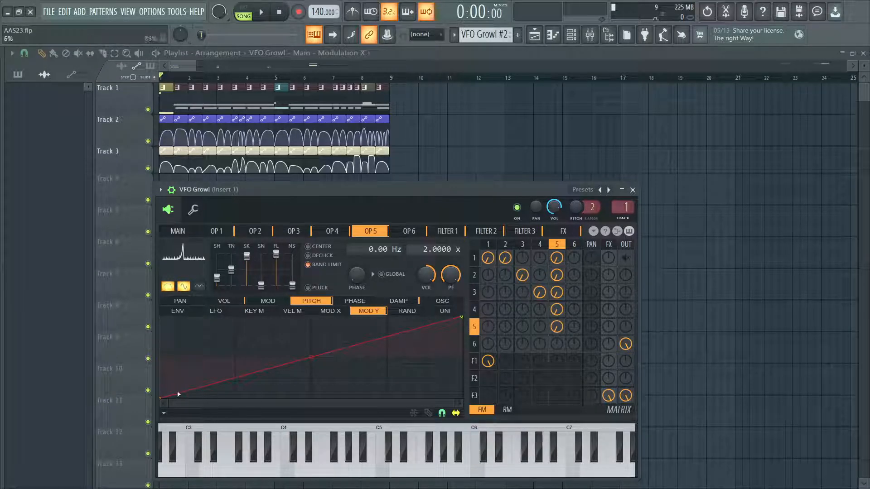
Check modulation Y at 0% in the main settings, then compare the pitch Mod Y curves of Operators 6 and 5
click(178, 231)
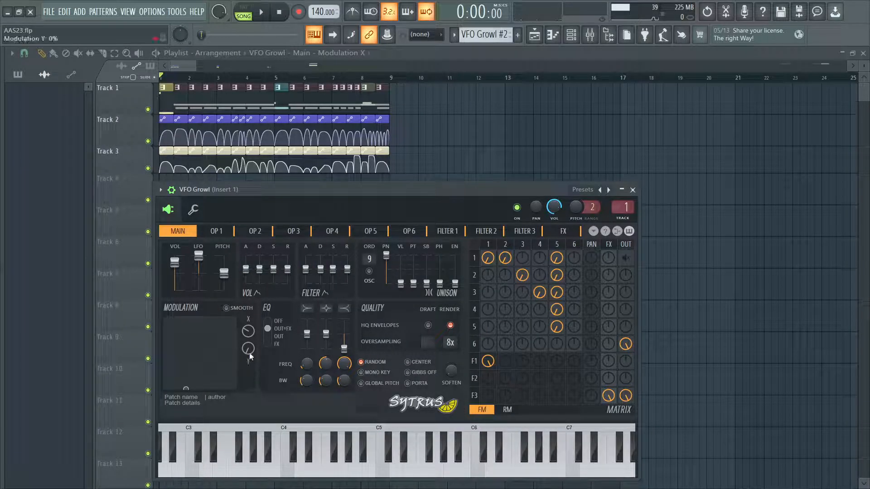
mouse_move(247, 351)
mouse_down()
mouse_move(248, 327)
mouse_move(248, 359)
mouse_up()
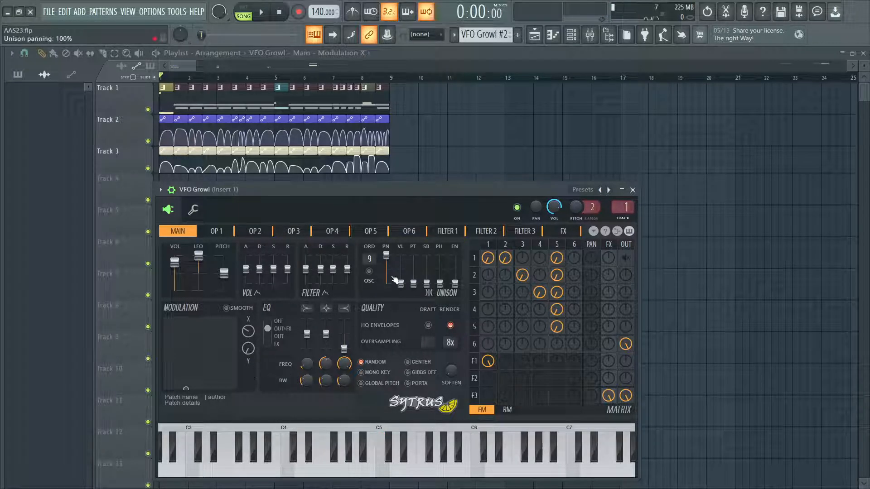
click(409, 232)
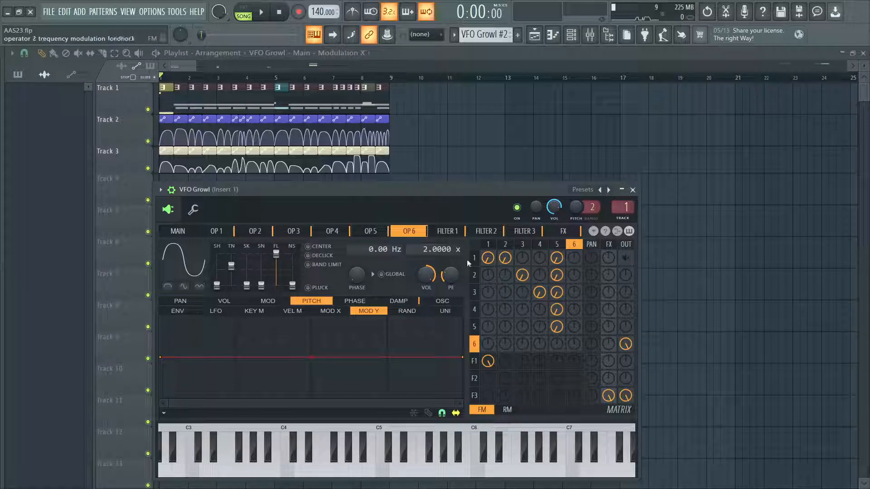
click(370, 231)
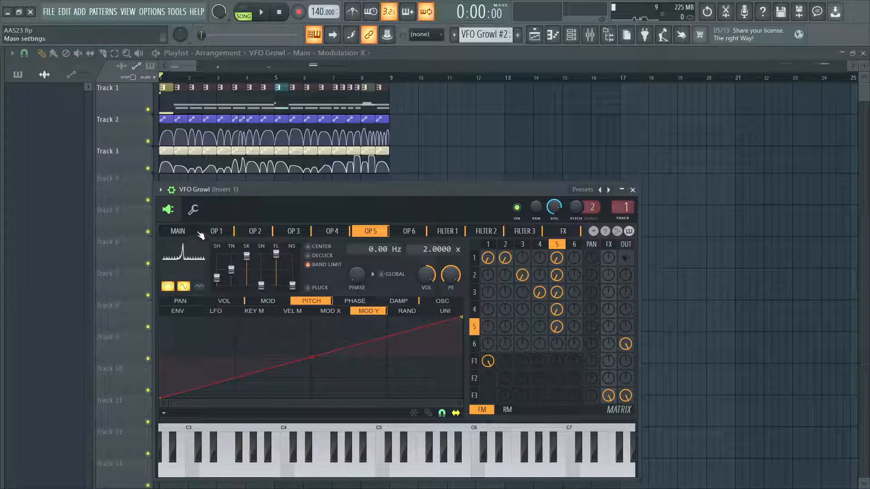
Lower modulation X to 0% in the main settings, raise it slightly and audition a note
click(183, 231)
mouse_move(251, 350)
mouse_down()
mouse_move(250, 332)
mouse_move(253, 338)
mouse_up()
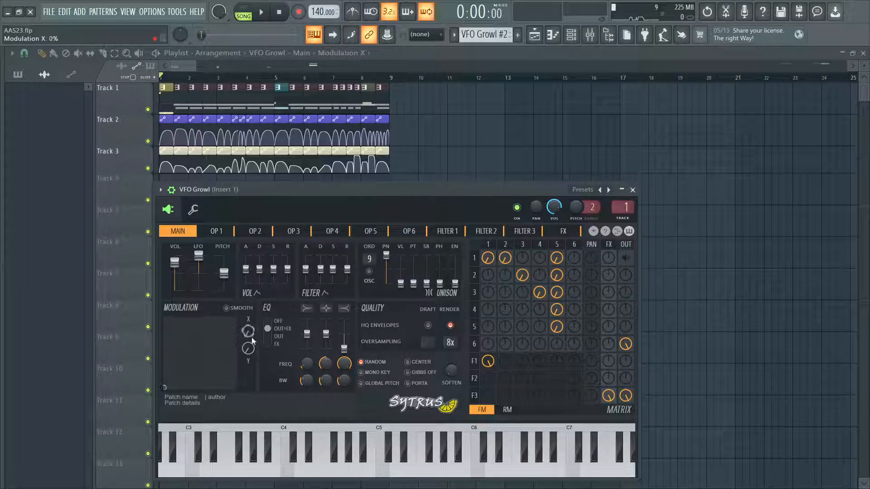
mouse_move(186, 380)
mouse_down()
mouse_move(174, 386)
mouse_move(227, 358)
mouse_move(174, 385)
mouse_move(215, 352)
mouse_move(173, 387)
mouse_up()
key(z)
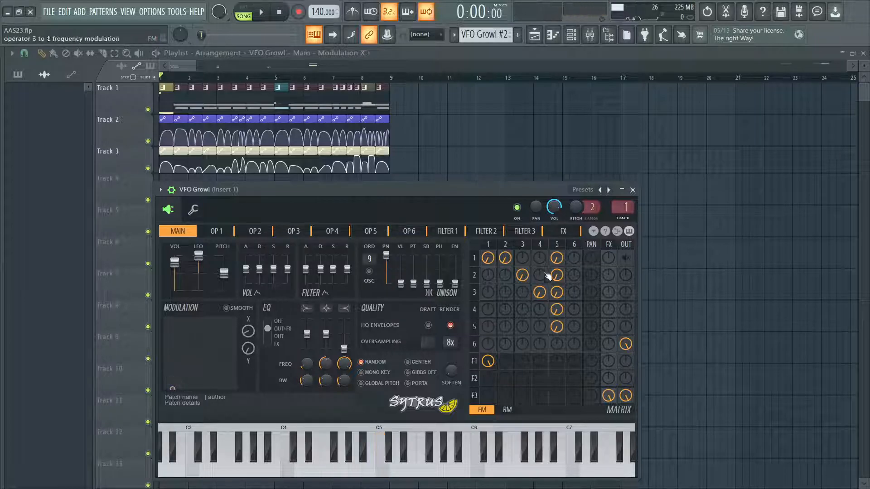
Mute Operator 5's frequency modulation into Operators 1 to 5 in the FM matrix and play a stretch of the song
right_click(560, 260)
right_click(560, 277)
right_click(559, 292)
right_click(557, 311)
right_click(557, 329)
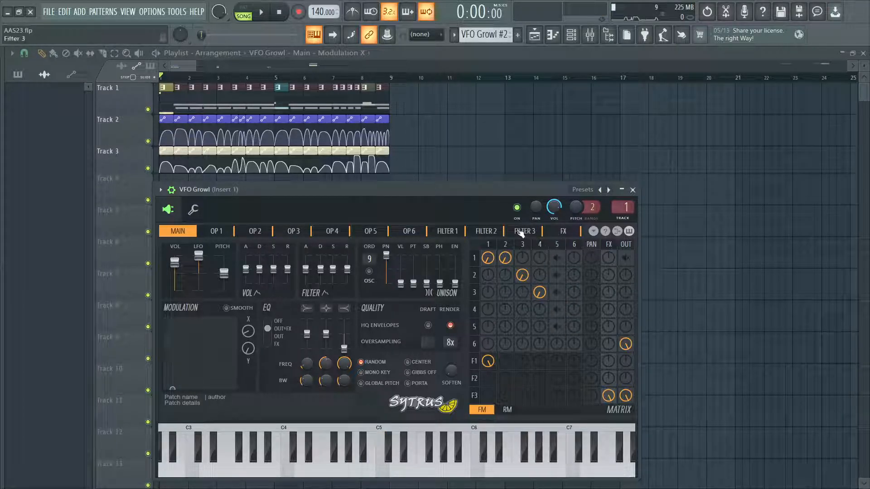
key(space)
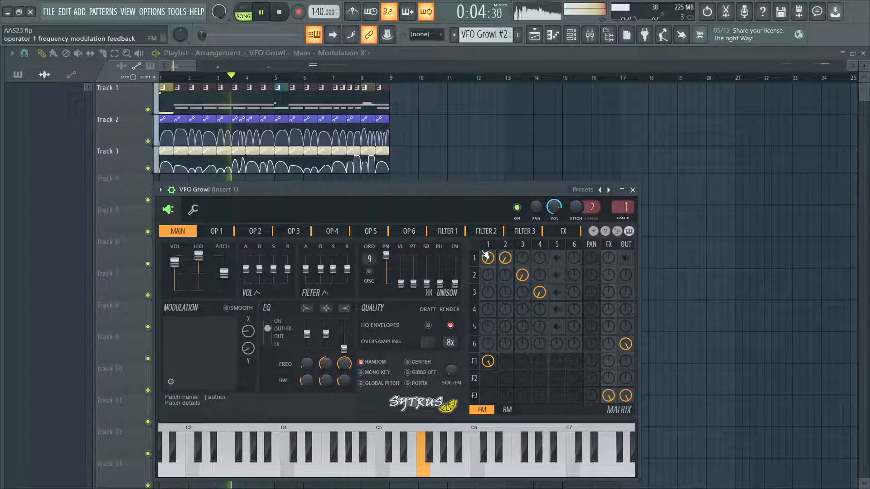
key(space)
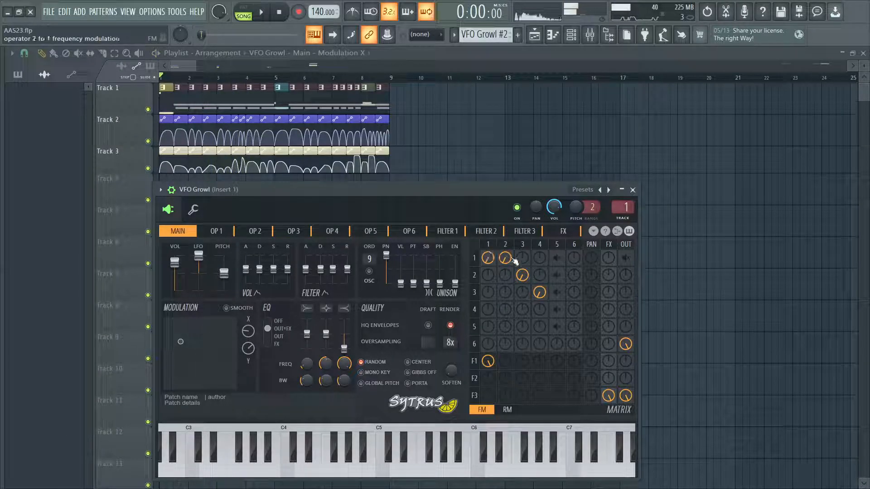
Restore Operator 5's frequency modulation into Operators 1 to 5 in the FM matrix
right_click(559, 263)
right_click(560, 277)
right_click(560, 293)
right_click(561, 311)
right_click(562, 326)
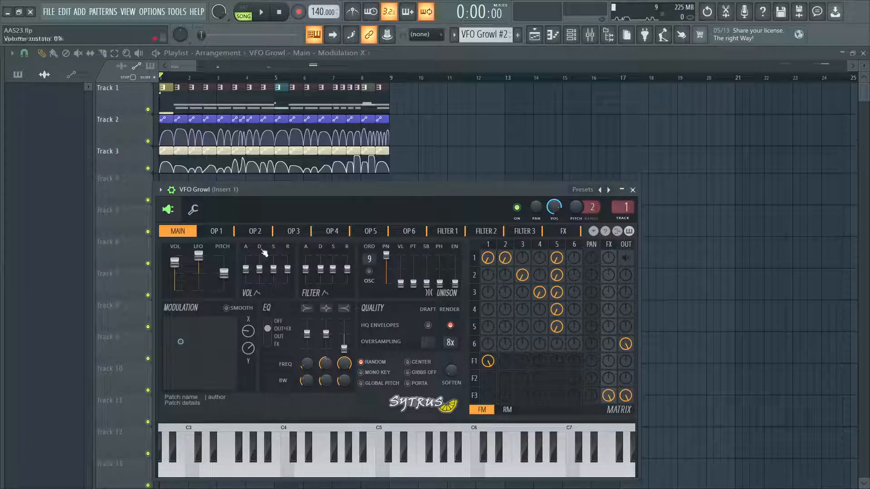
Inspect Operator 5's volume and pitch curves under Mod X and Mod Y, then show its oscillator harmonics
click(375, 233)
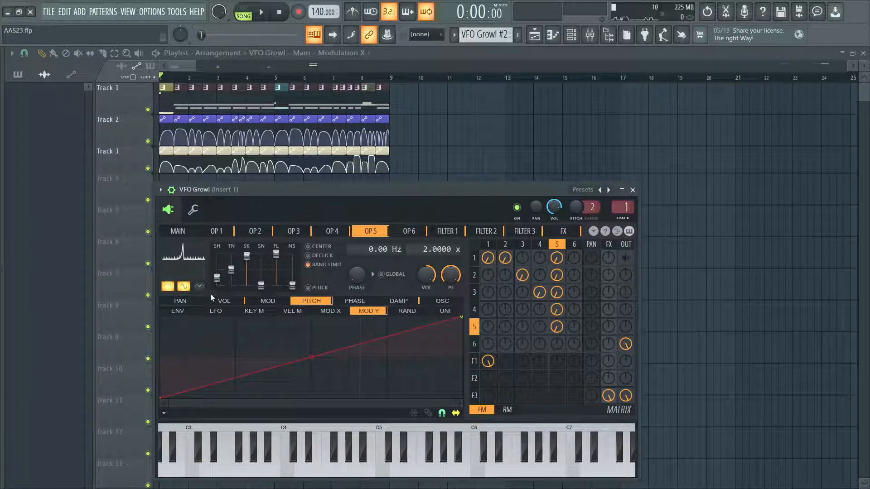
click(231, 304)
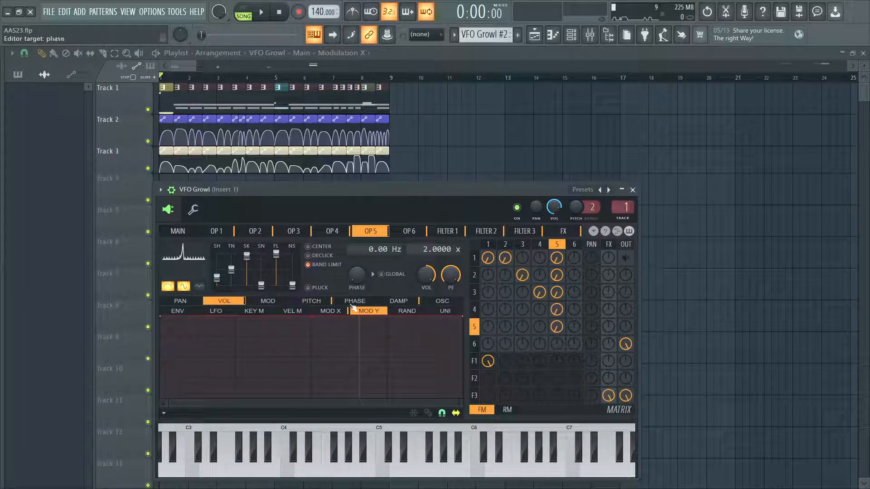
click(334, 311)
click(321, 302)
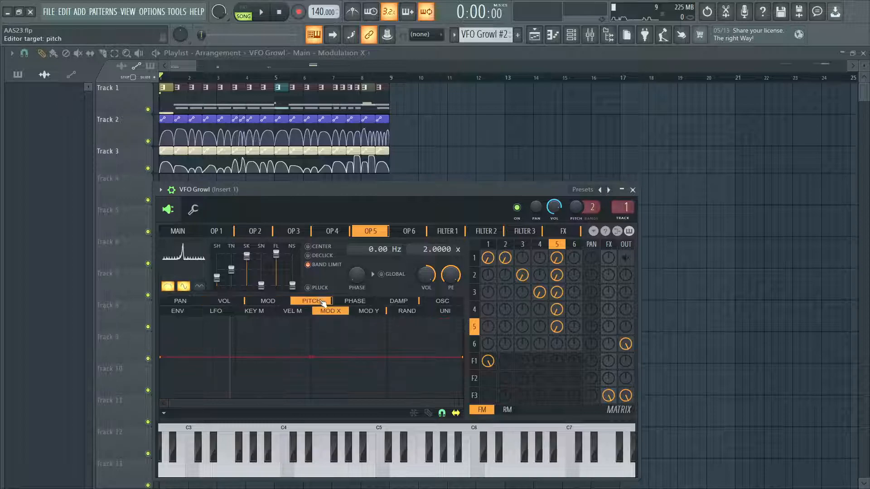
click(369, 311)
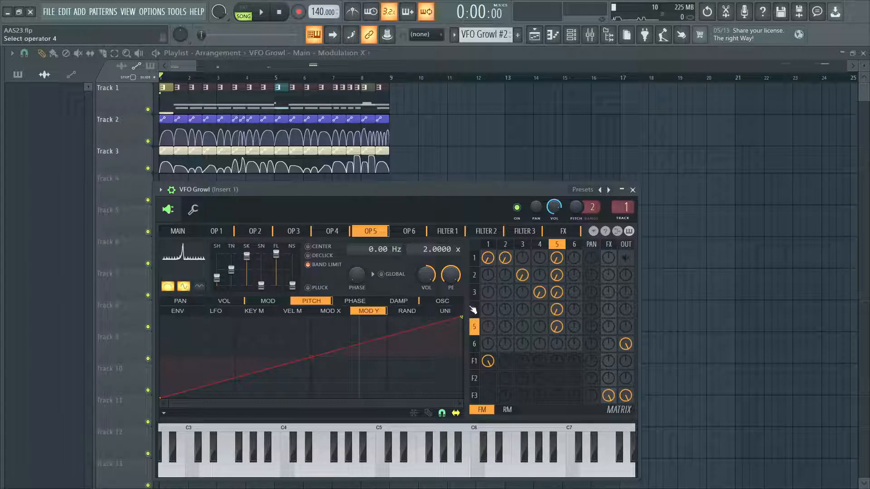
click(442, 301)
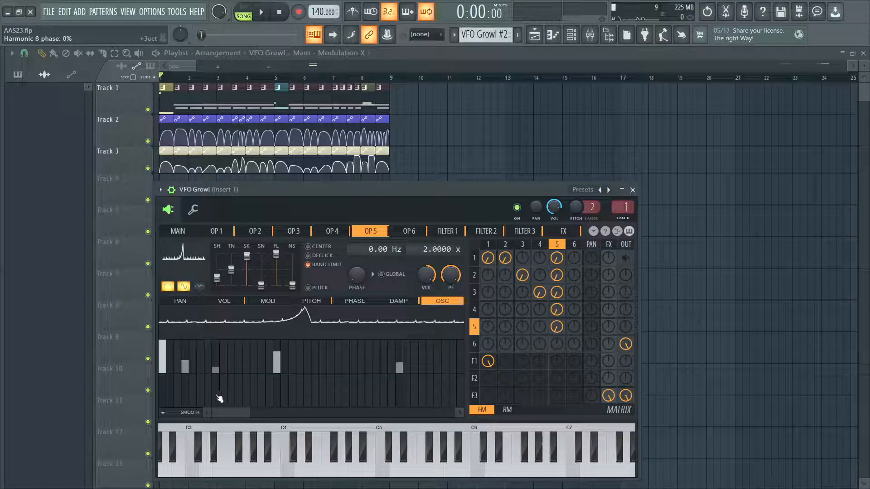
Switch Operator 5's first two waveform options off to compare the shape, then switch both back on
click(183, 289)
click(173, 289)
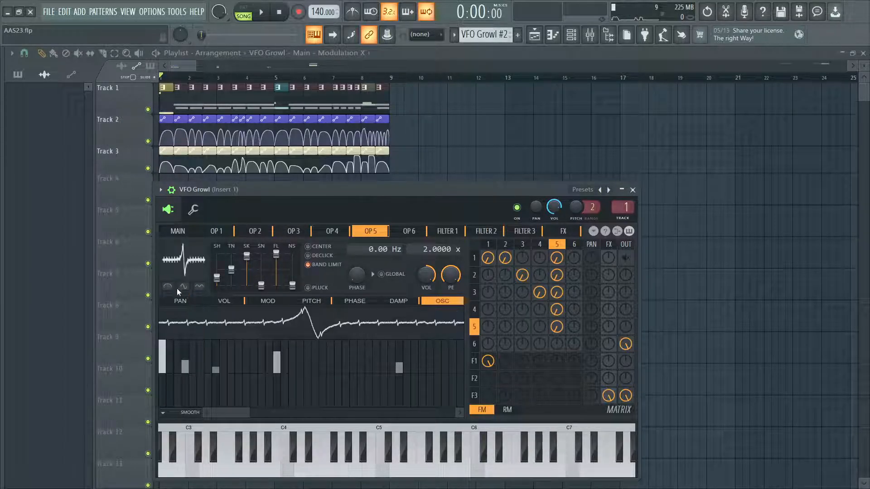
click(169, 288)
click(183, 287)
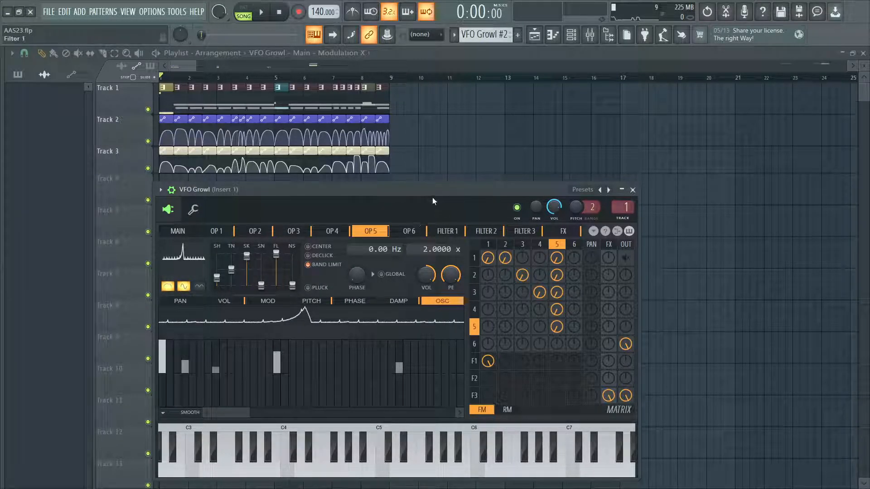
Open the VFO Growl 2 instrument from the channel rack and show its Operator 6 settings
key(F6)
right_click(370, 235)
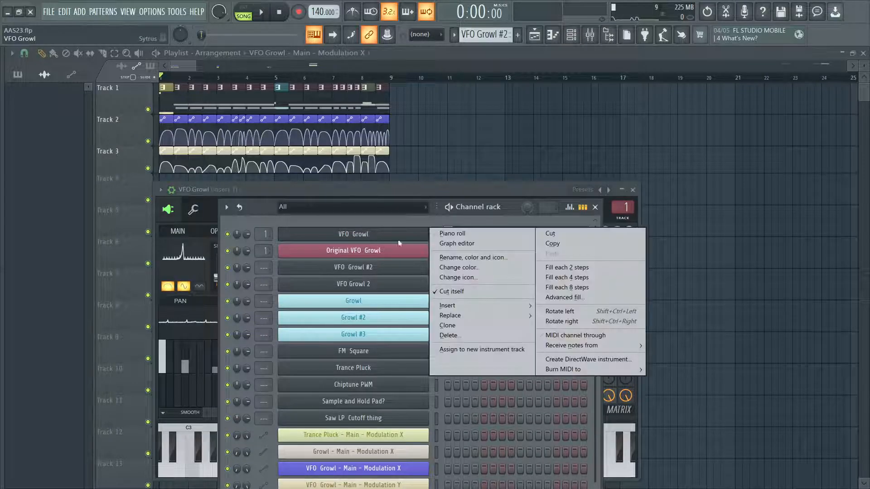
mouse_move(509, 306)
click(459, 204)
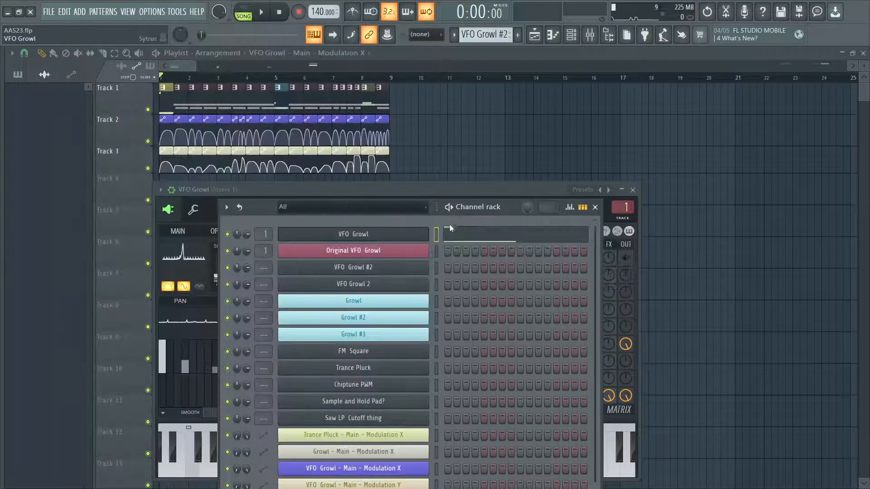
click(395, 284)
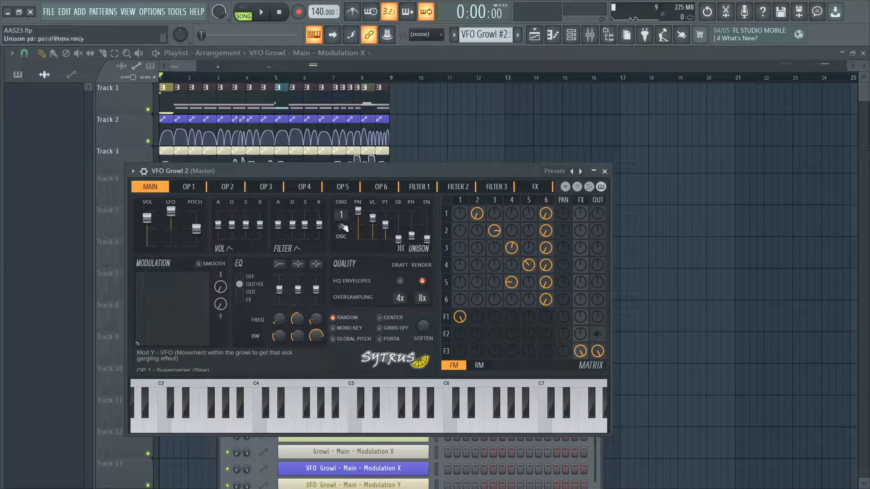
click(418, 187)
click(381, 187)
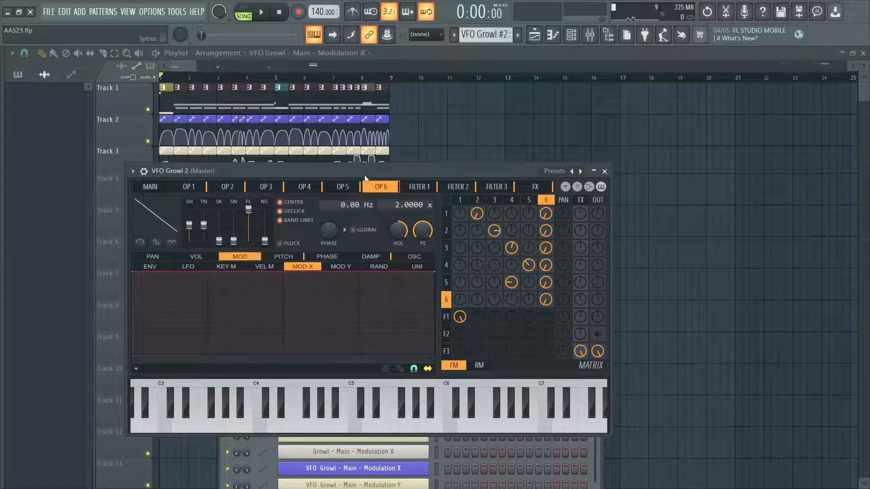
In VFO Growl 2's Operator 6, enable the first waveform option, lower the shape amount and toggle the Even option
drag(365, 178, 412, 190)
click(189, 254)
drag(237, 239, 237, 245)
click(203, 253)
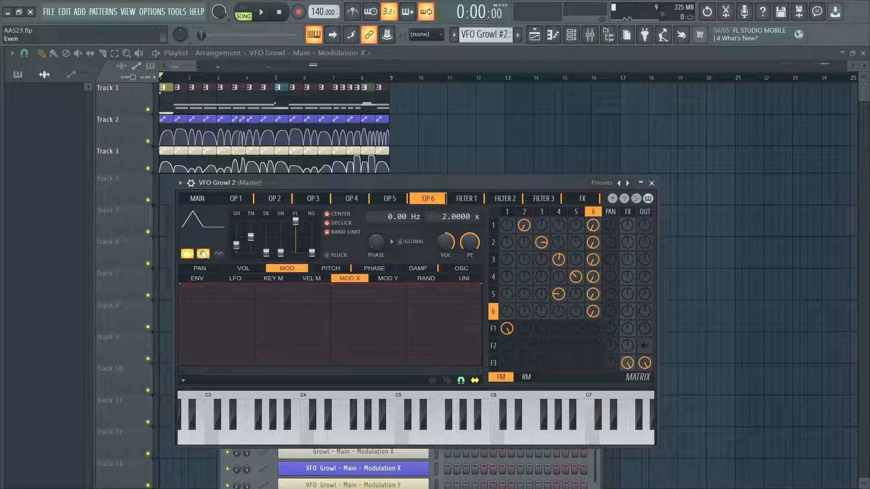
click(204, 255)
Return to the VFO Growl instrument and review Operator 5's pitch Mod Y curve and oscillator harmonics
drag(425, 184, 426, 161)
click(612, 196)
click(352, 233)
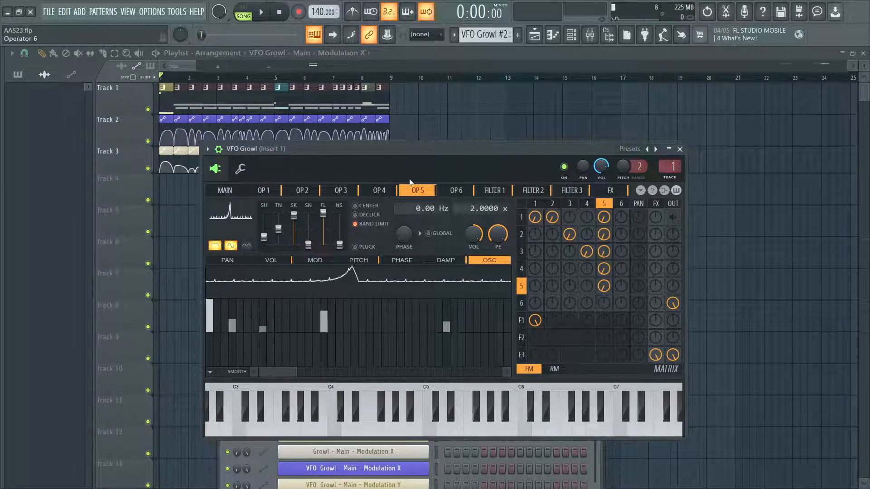
click(358, 260)
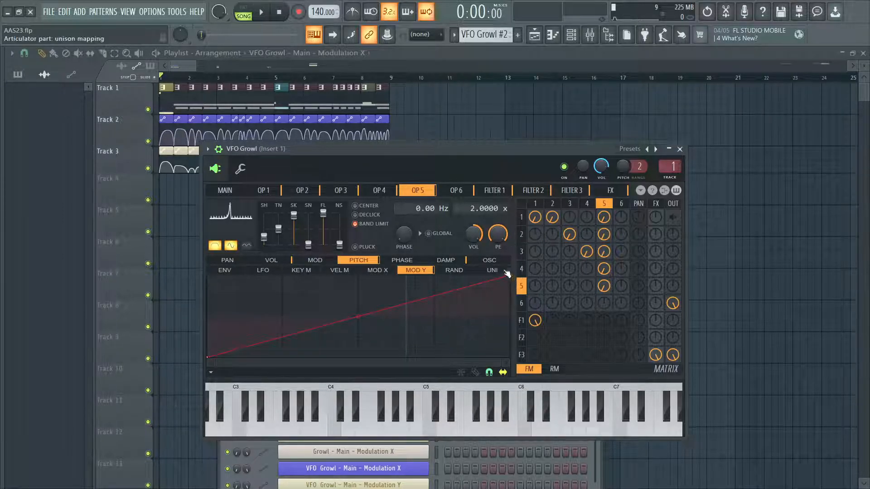
click(490, 260)
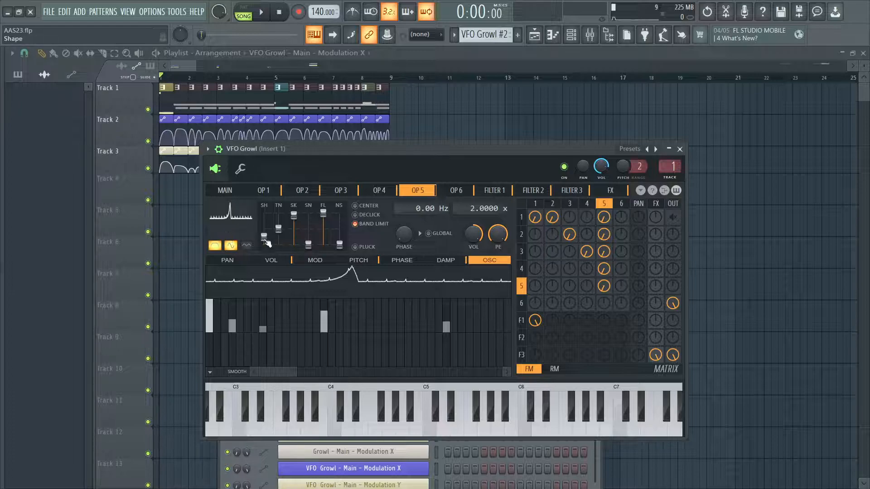
Compare Operator 6's oscillator with Operator 5's, then check Operator 5's pitch and volume Mod Y curves
click(457, 191)
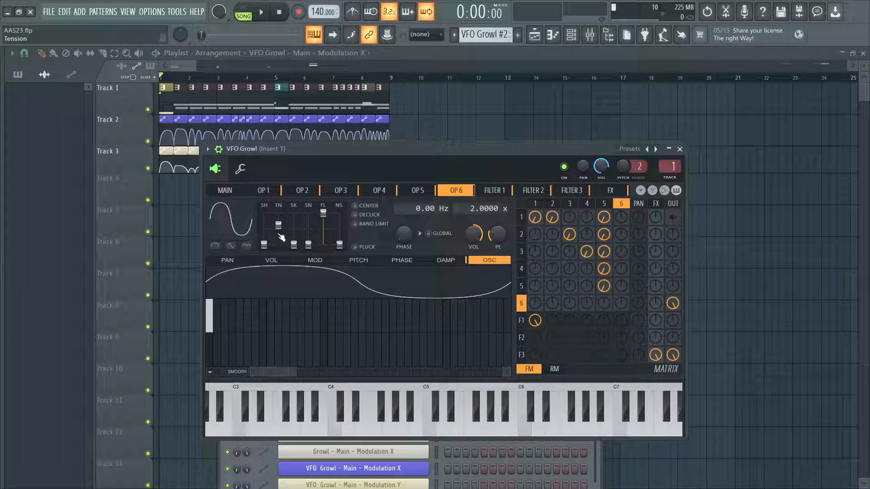
click(431, 191)
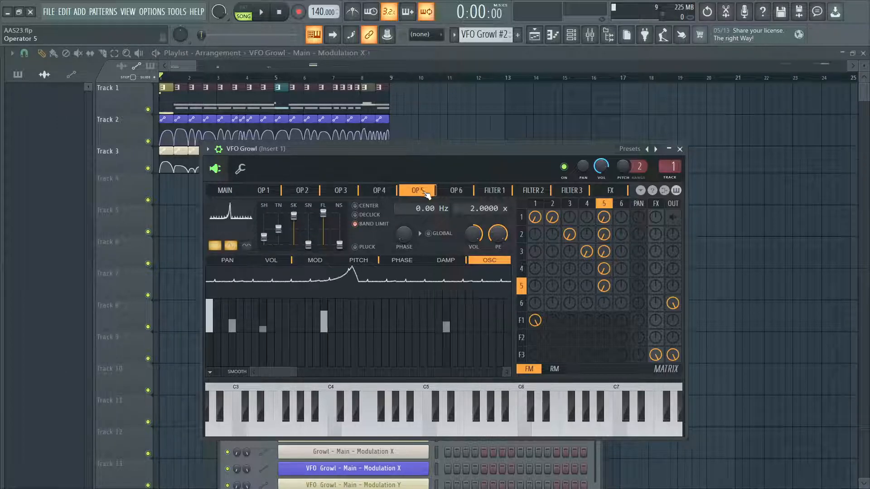
click(358, 260)
click(290, 261)
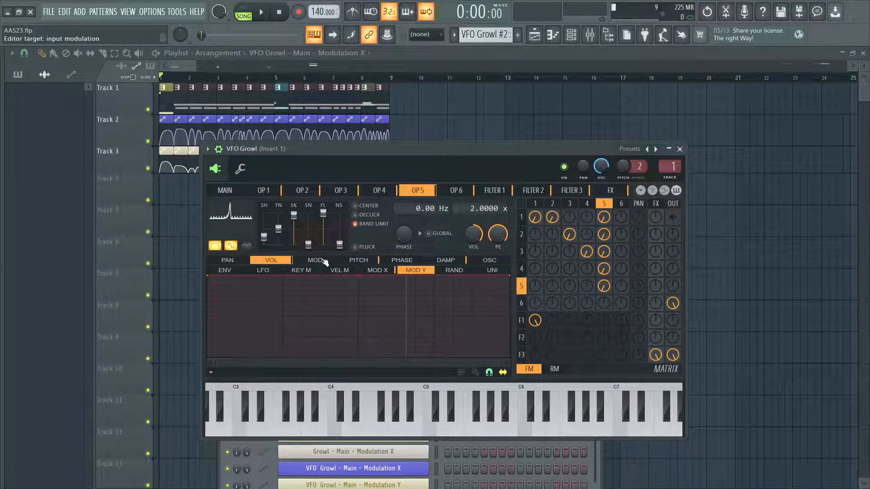
Show Filter 1's cutoff Mod X curve, moving the instrument window lower to make room
click(492, 191)
drag(497, 173, 483, 211)
click(267, 300)
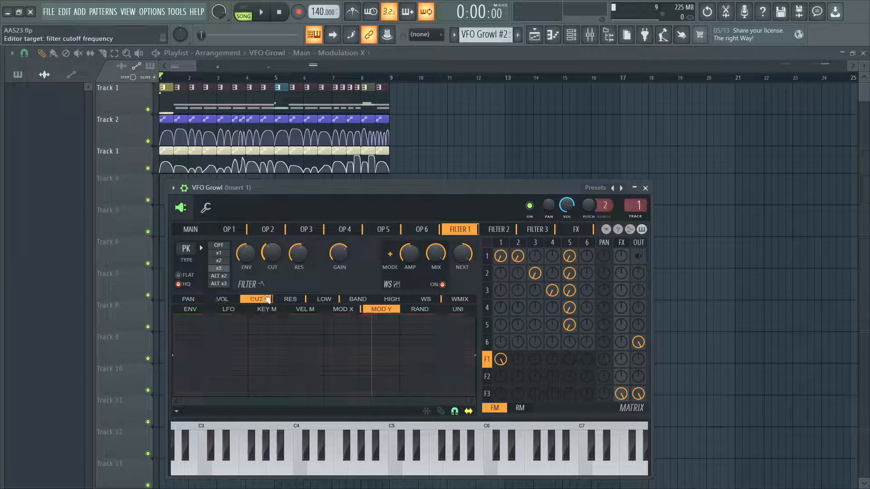
click(349, 309)
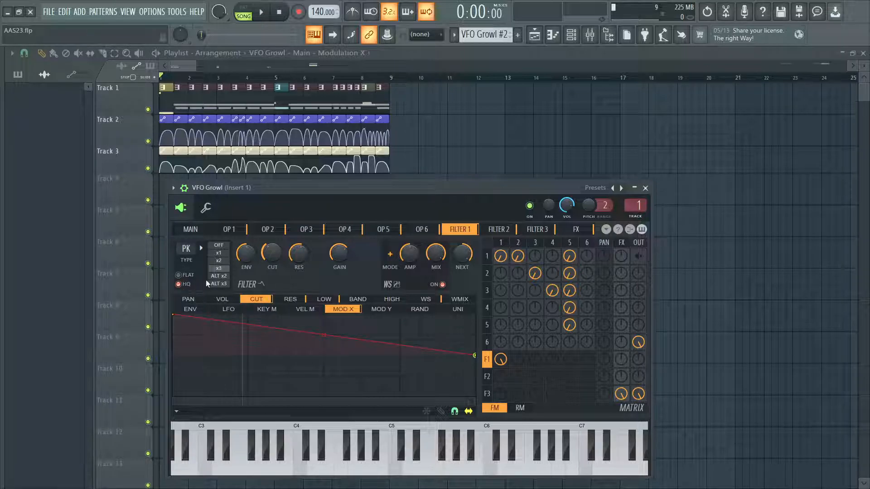
Check the exact cutoff, resonance and gain values of Filter 1, leaving each value as it is
right_click(276, 257)
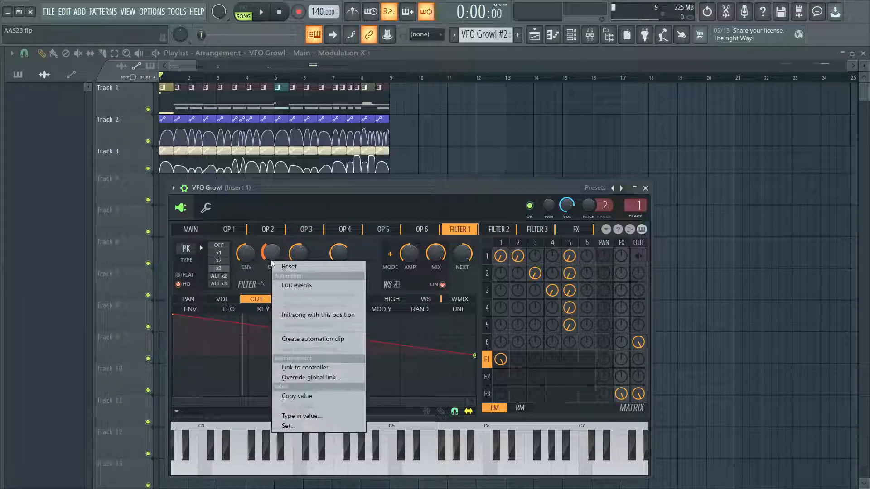
click(290, 408)
right_click(293, 253)
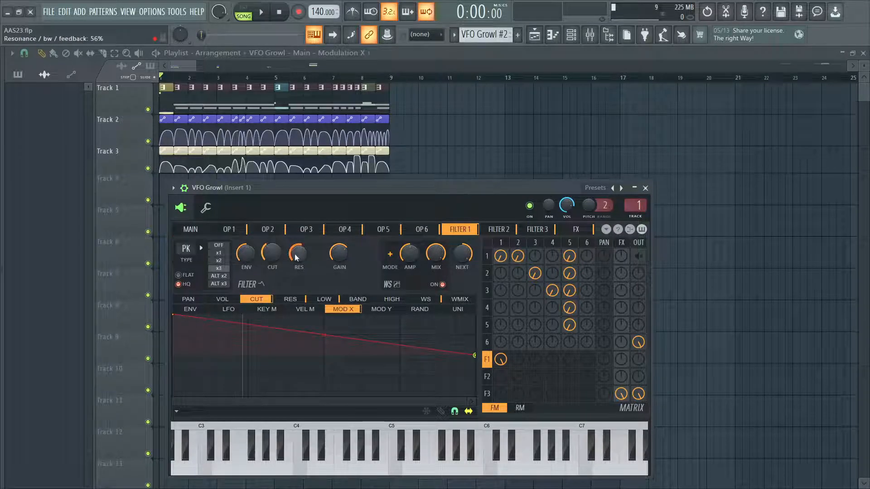
click(295, 408)
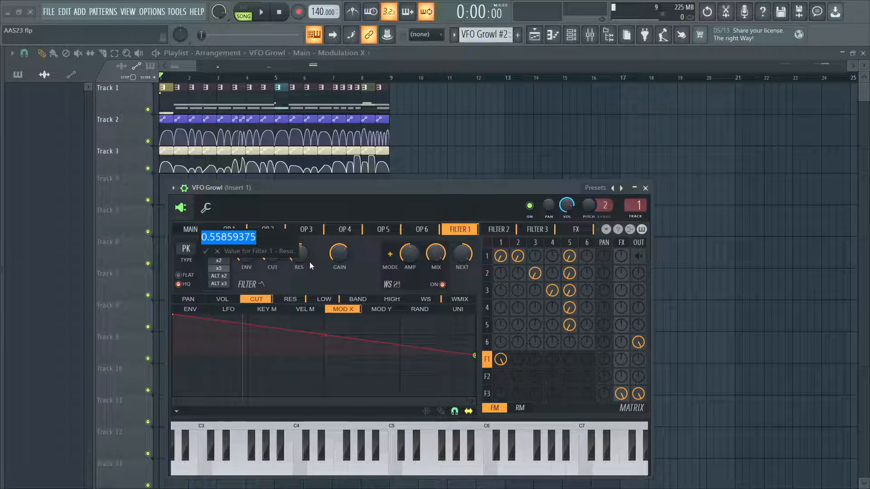
key(Return)
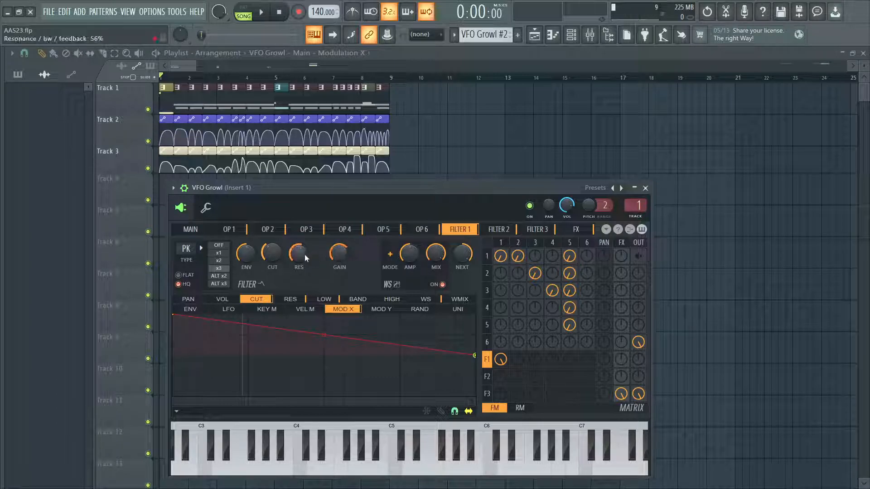
middle_click(342, 250)
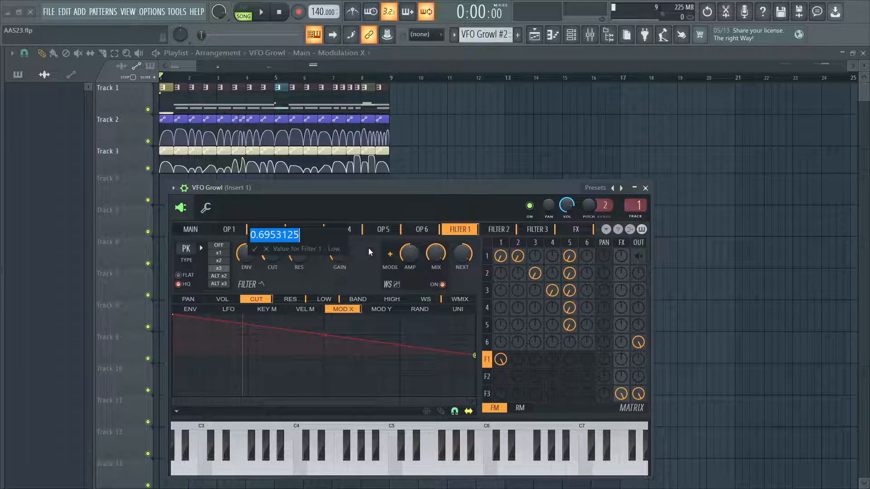
key(Escape)
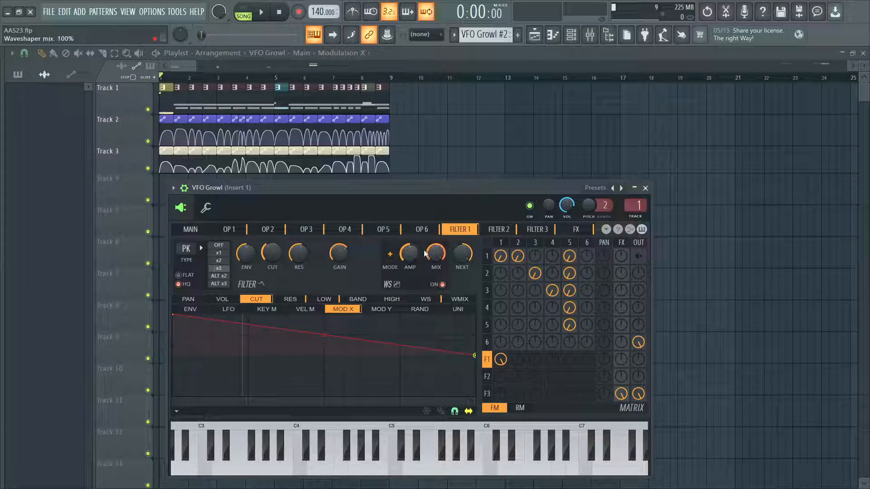
Review Filter 1's waveshaper curve, plus the Mod X curves for its resonance and low targets
click(430, 300)
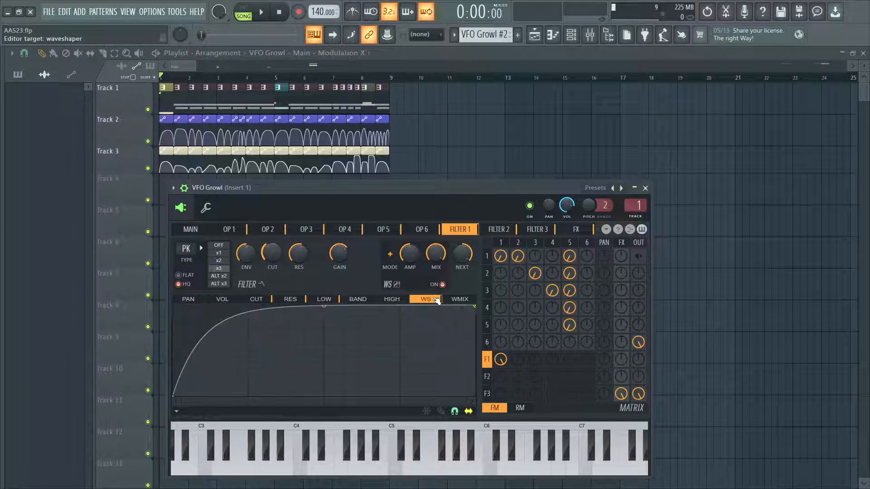
drag(475, 307, 464, 290)
click(286, 302)
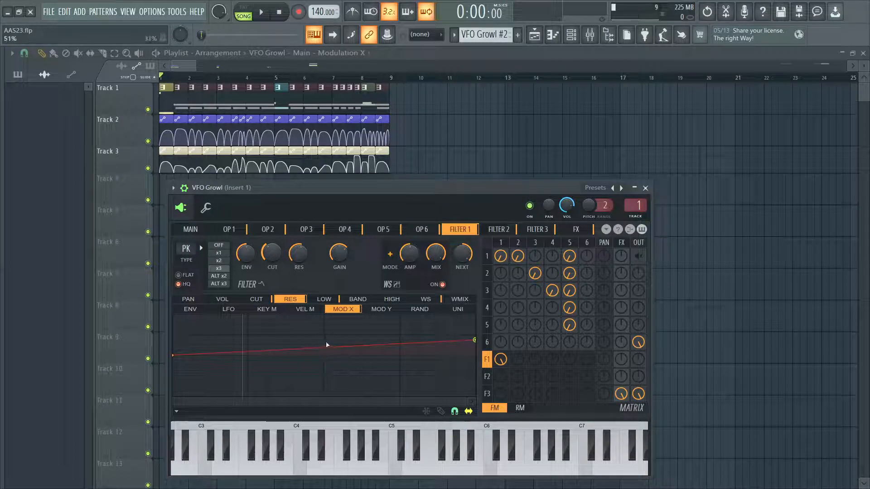
click(327, 301)
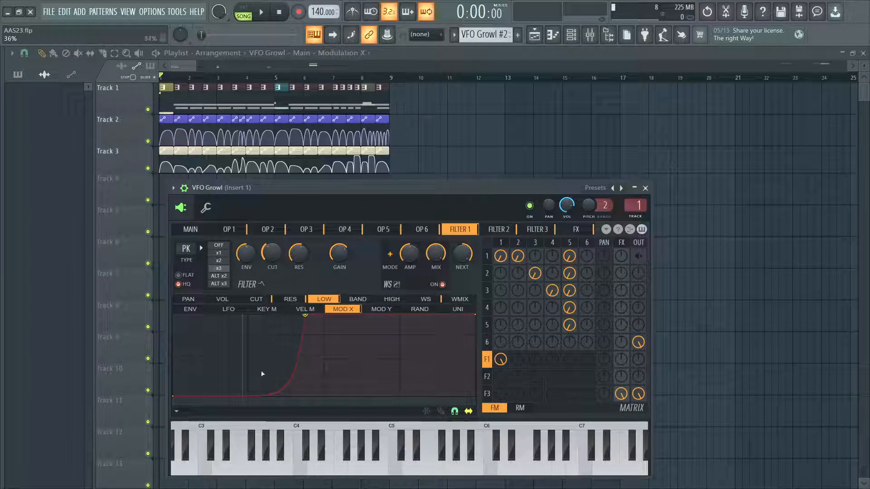
Bend Filter 1's low Mod X curve into an early steep rise, play the song from the main settings and return to Filter 1
drag(239, 395, 238, 314)
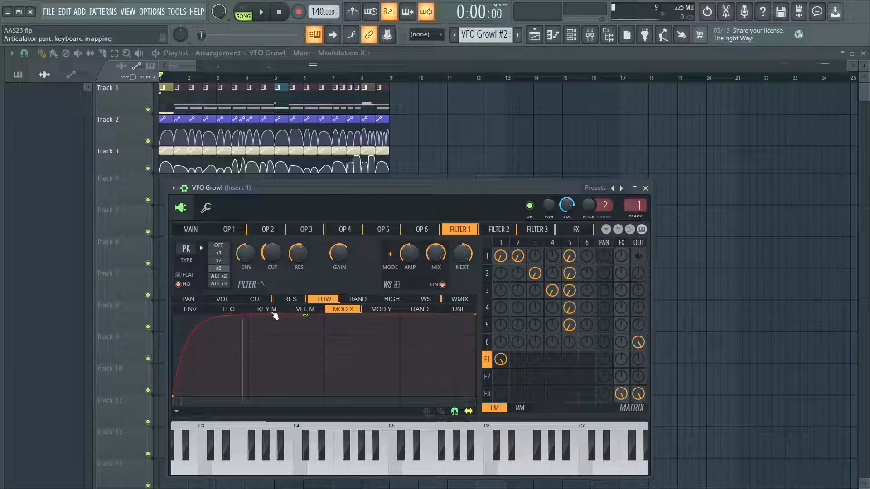
click(204, 232)
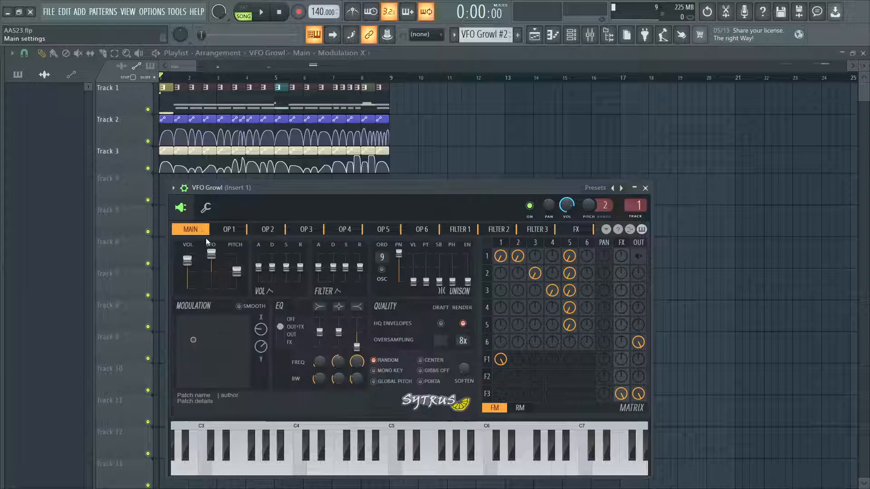
click(395, 455)
mouse_move(261, 330)
mouse_down()
mouse_move(262, 302)
mouse_move(261, 327)
mouse_up()
key(space)
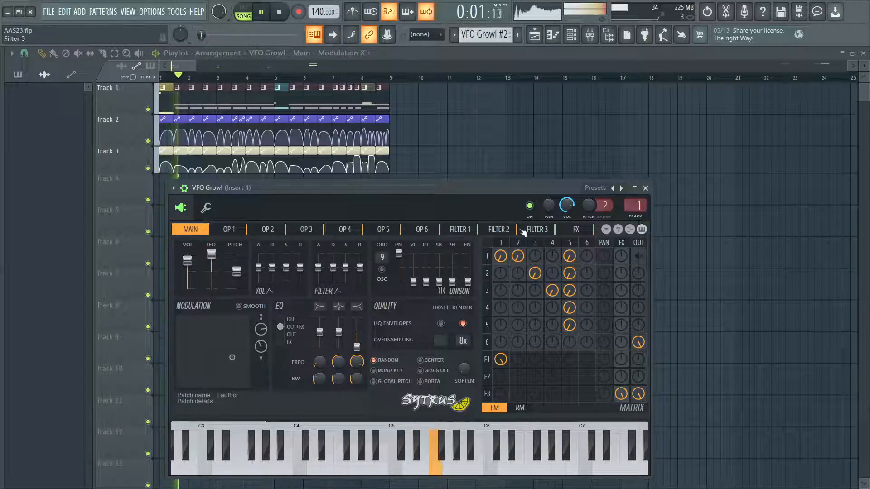
click(537, 229)
click(460, 229)
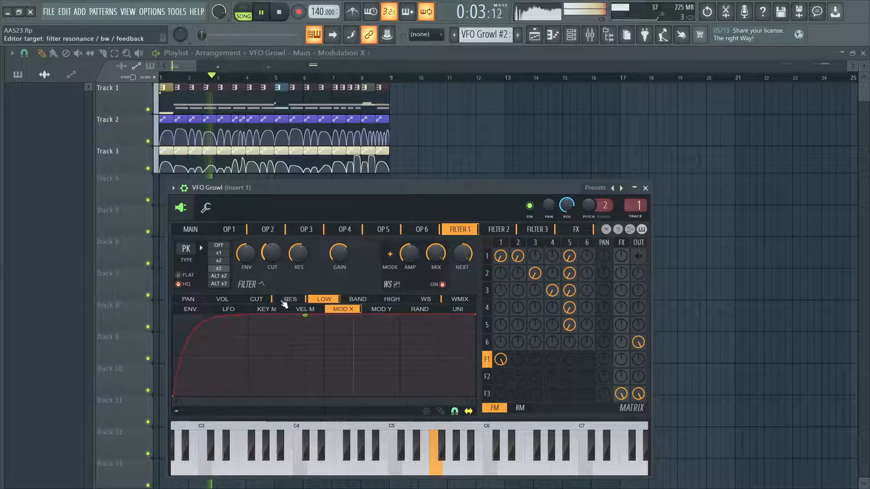
Try Filter 1 with the low Mod X curve's start point raised to maximum and the cutoff at 50% during playback
drag(173, 397, 183, 274)
key(space)
key(space)
drag(271, 254, 272, 245)
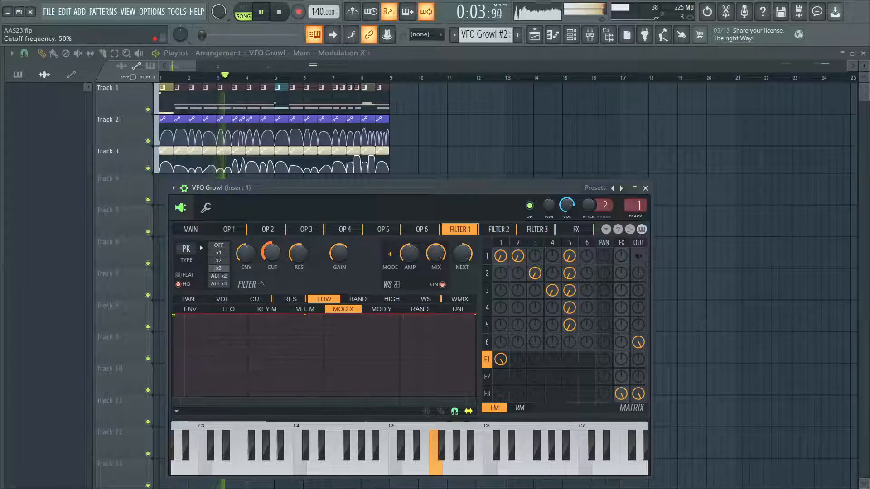
Try lowering the start of Filter 1's low Mod X curve to minimum and adjusting its middle point, auditioning with repeated playback
key(space)
drag(176, 317, 221, 420)
key(space)
key(space)
mouse_move(307, 317)
mouse_down()
mouse_move(309, 398)
mouse_move(305, 316)
mouse_up()
key(space)
key(space)
key(space)
key(space)
Undo the experimental Filter 1 low curve and cutoff changes, then audition the song
key(ctrl+z)
key(ctrl+z)
key(ctrl+z)
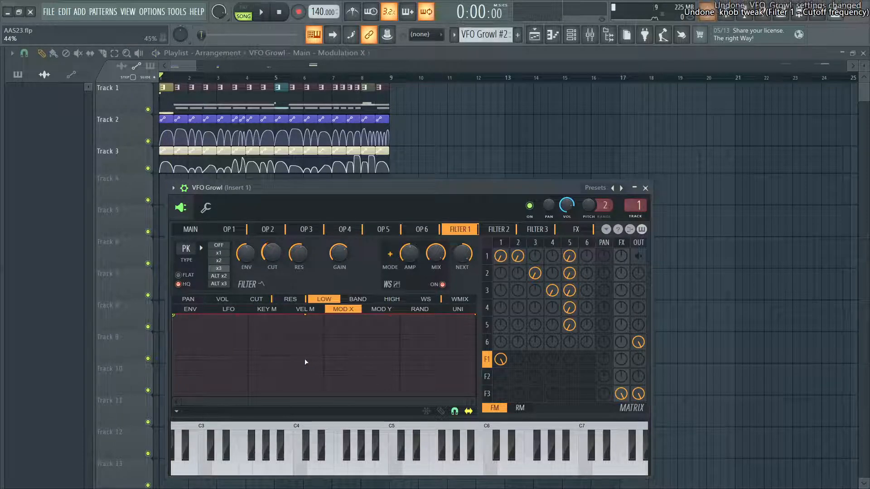
key(ctrl+alt+z)
key(space)
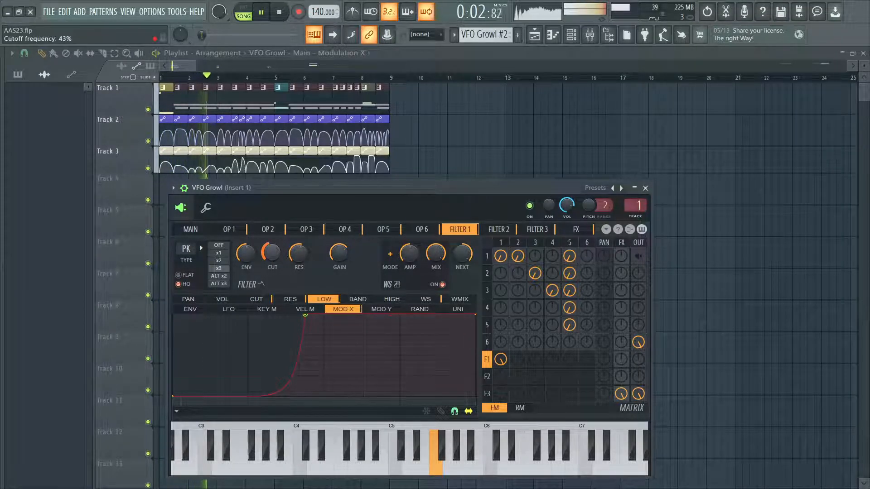
key(space)
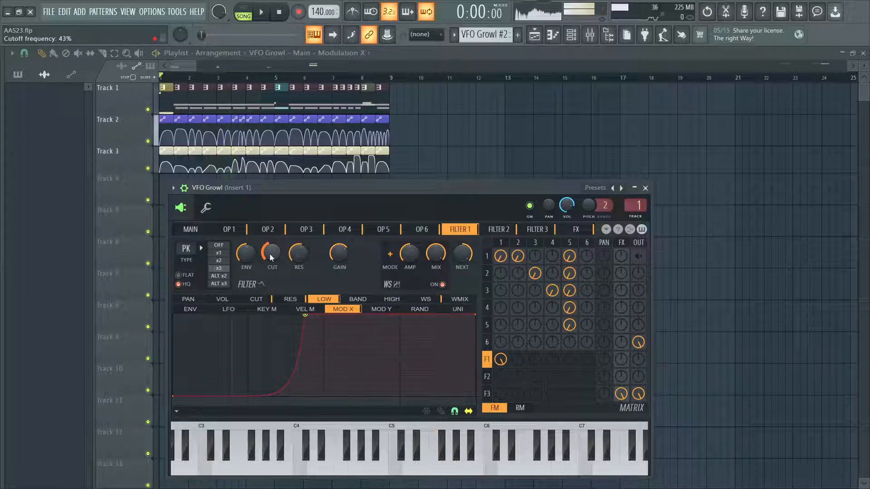
Step back and forth through the undo history of Filter 1's cutoff and gain knob tweaks
key(ctrl+alt+z)
key(ctrl+alt+z)
key(ctrl+alt+z)
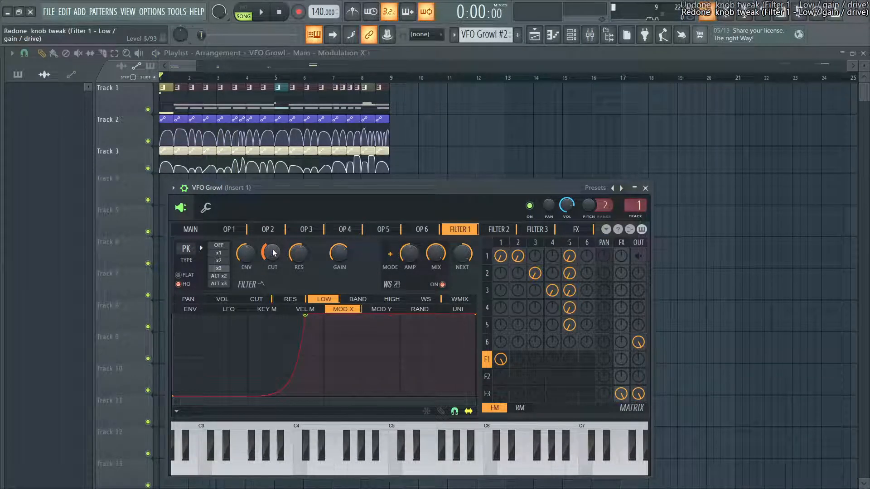
key(ctrl+shift+z)
key(ctrl+shift+z)
key(ctrl+shift+z)
key(ctrl+shift+z)
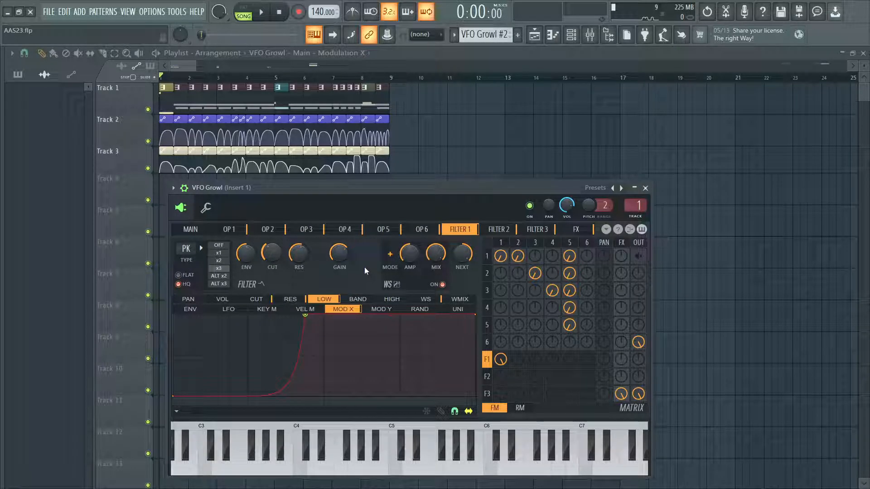
Bring up Filter 2 and check its exact cutoff and resonance values, leaving both as they are
scroll(366, 262, down, 1)
scroll(367, 261, up, 1)
scroll(458, 279, down, 1)
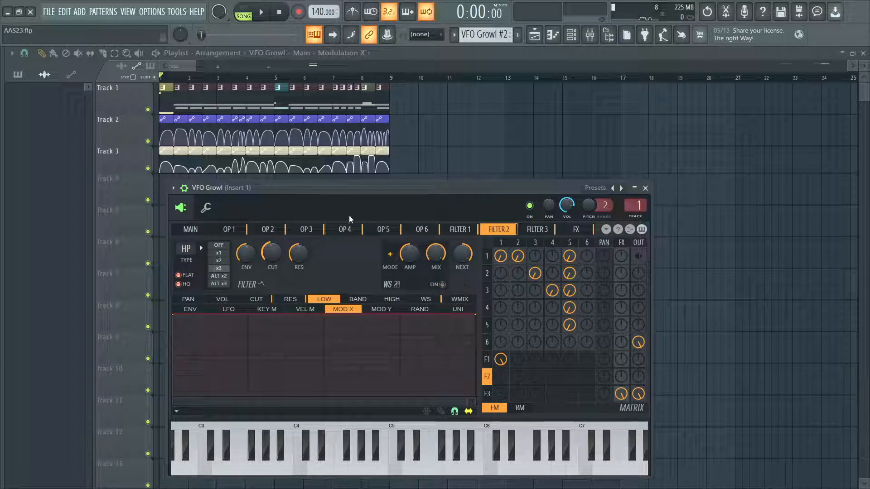
double_click(273, 252)
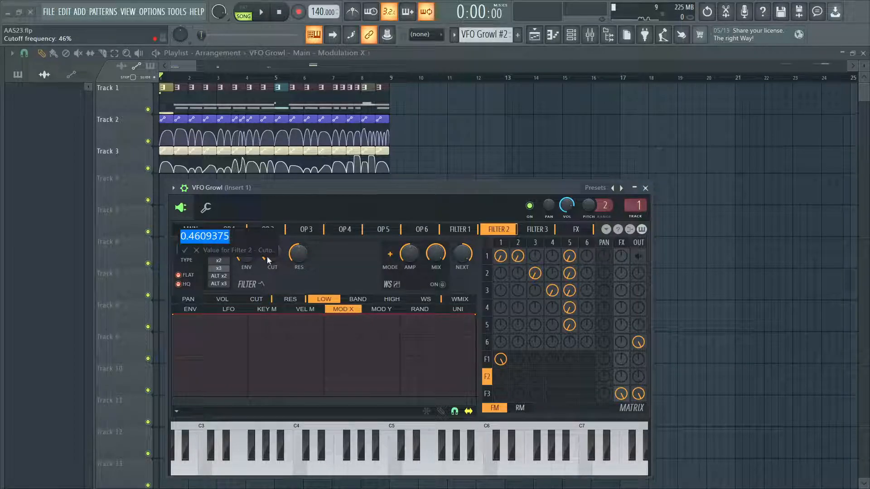
key(Escape)
double_click(296, 254)
key(Escape)
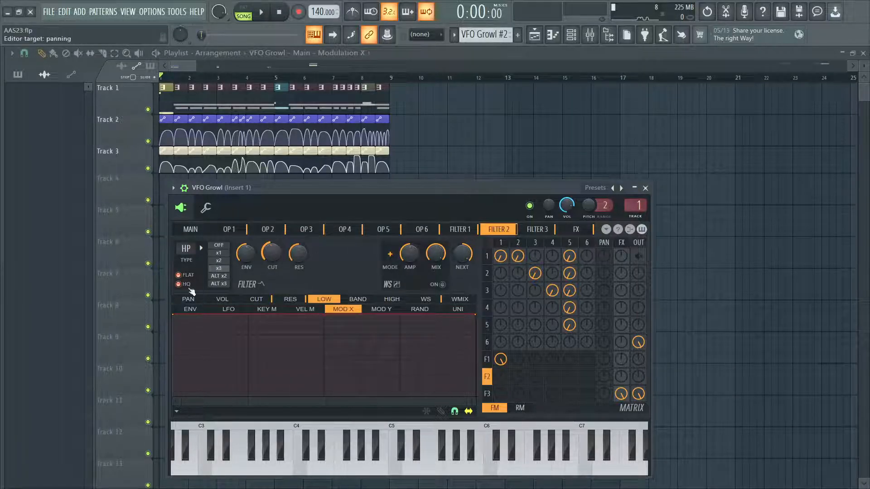
Review Filter 2's cutoff and resonance Mod X curves and its waveshaper curve
click(262, 301)
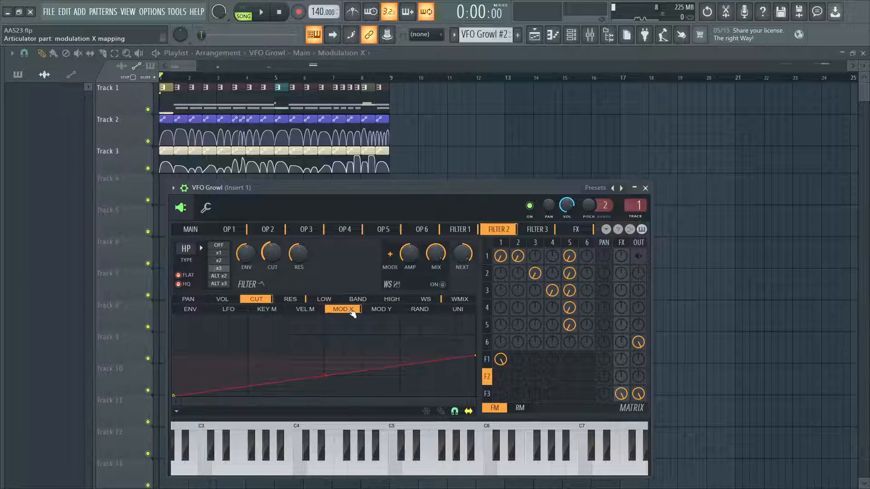
click(297, 301)
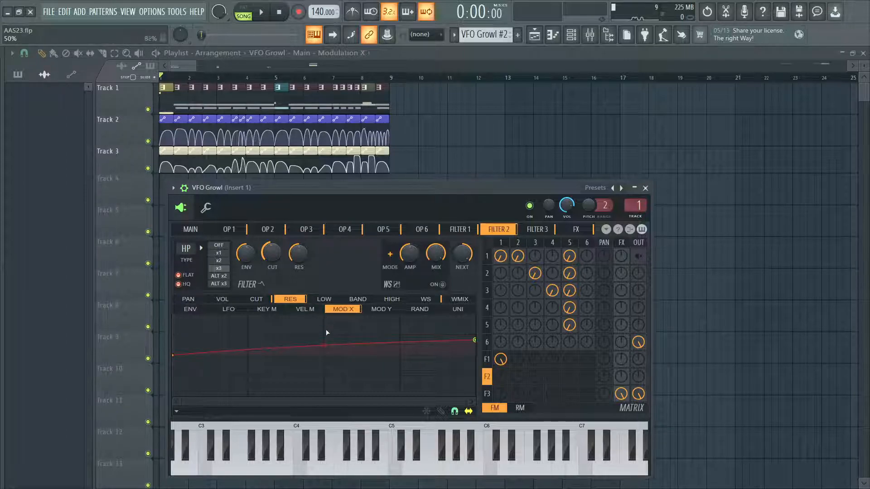
click(438, 300)
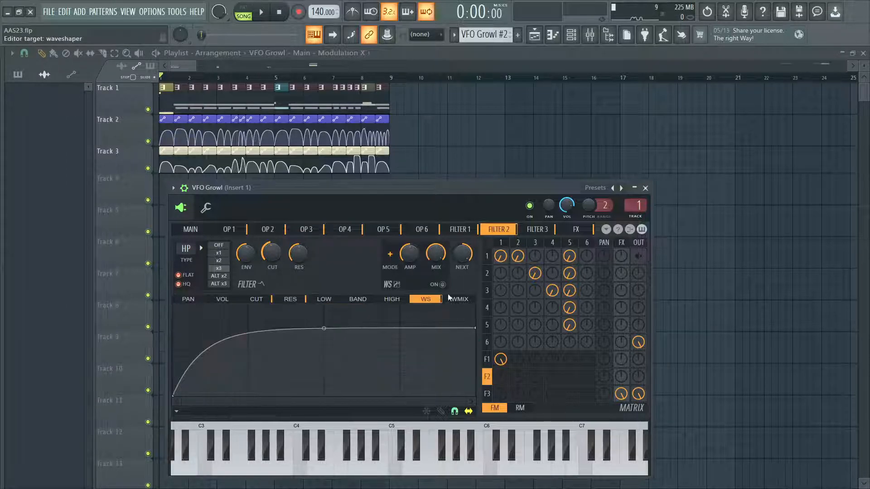
Bring up Filter 3 and show its cutoff curves for Mod X and unison
scroll(461, 282, down, 1)
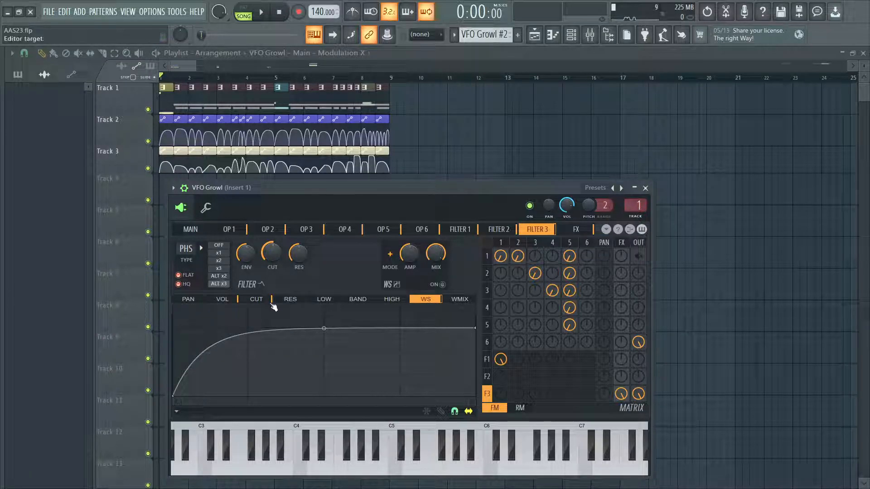
click(256, 299)
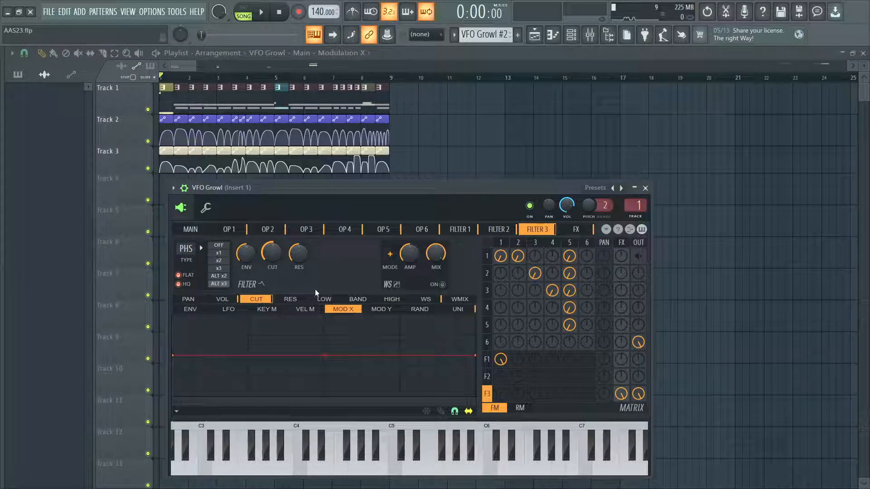
click(465, 310)
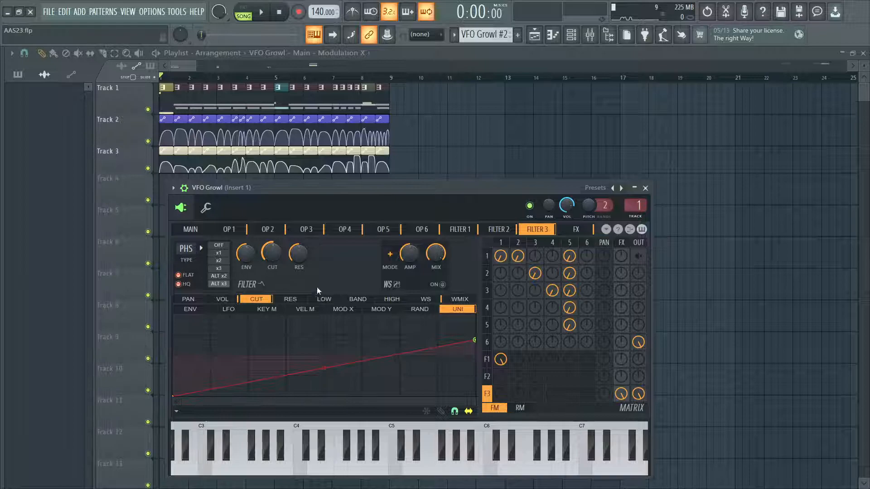
Check Filter 3's exact cutoff and resonance values, leaving both as they are
double_click(271, 252)
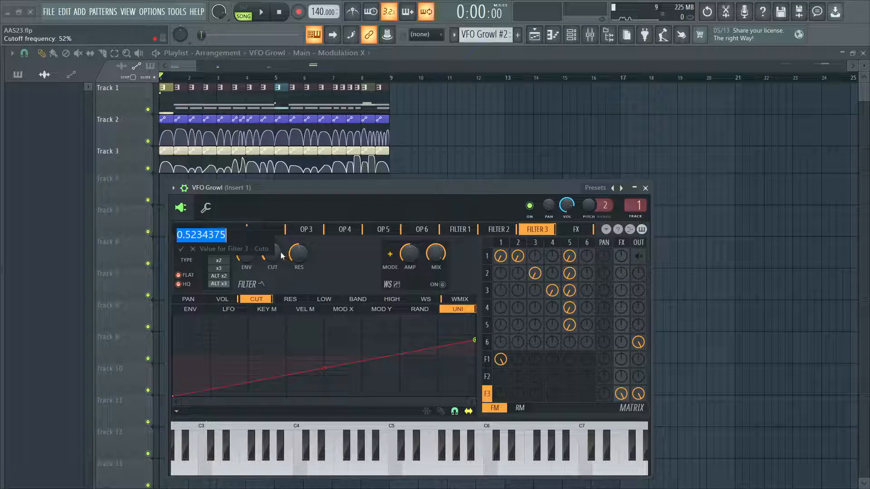
click(293, 254)
right_click(272, 252)
click(269, 247)
right_click(269, 248)
key(t)
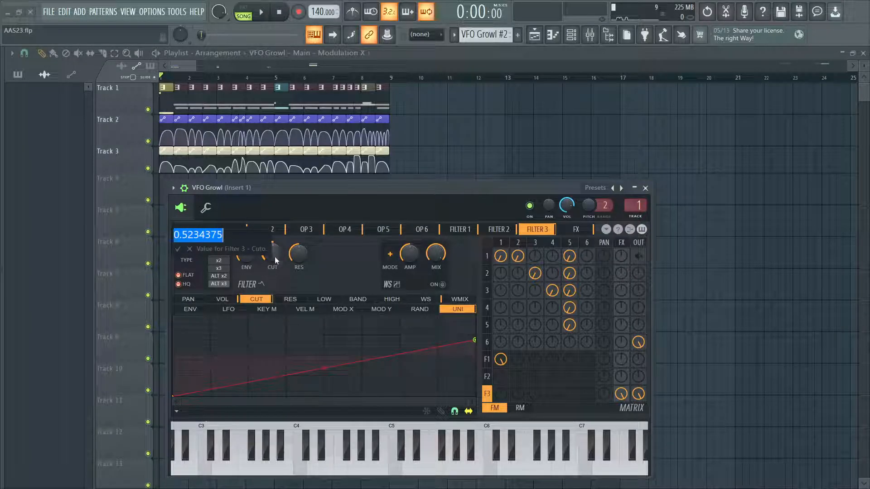
click(300, 259)
right_click(299, 259)
key(t)
click(297, 260)
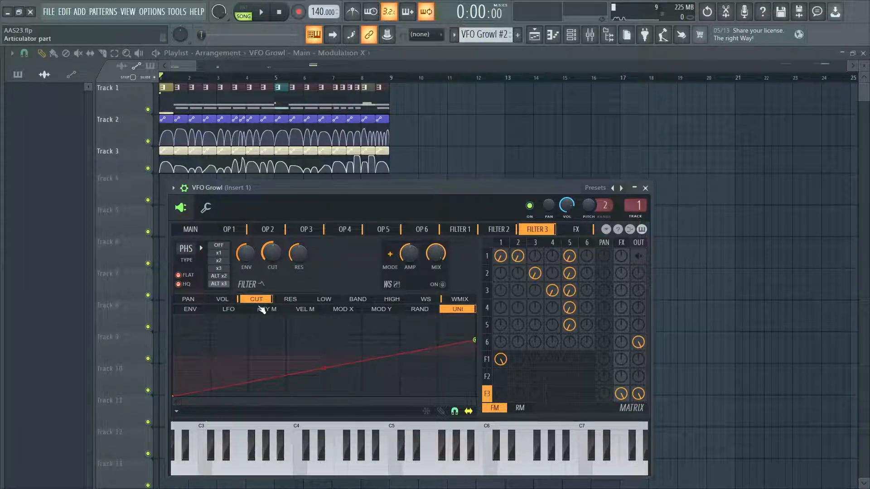
Copy Filter 3's volume Mod X curve and paste it onto Operator 6's volume Mod X curve
click(231, 300)
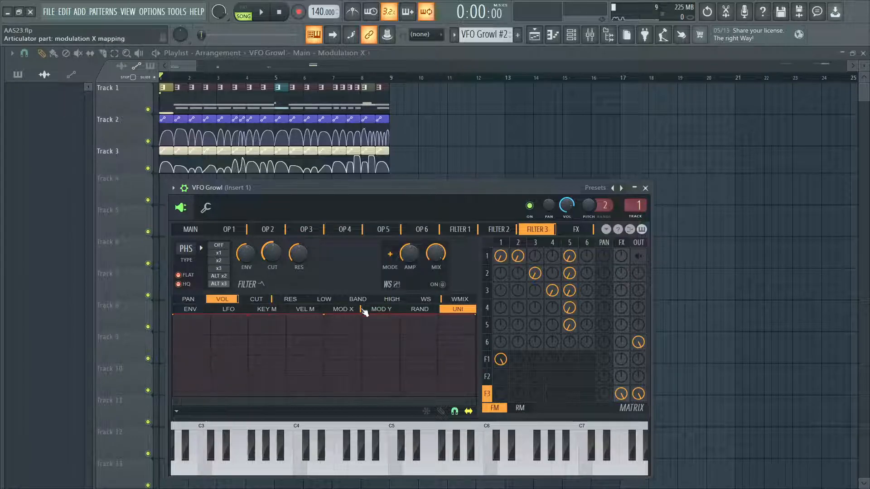
click(335, 310)
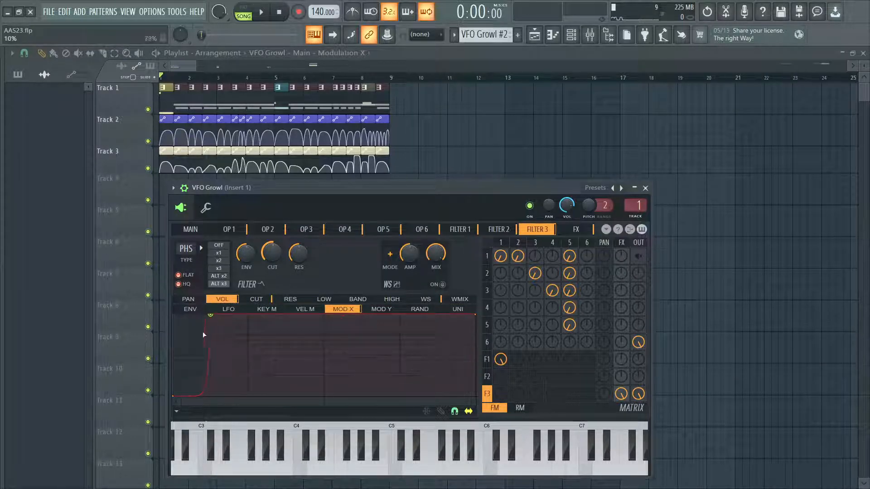
click(423, 231)
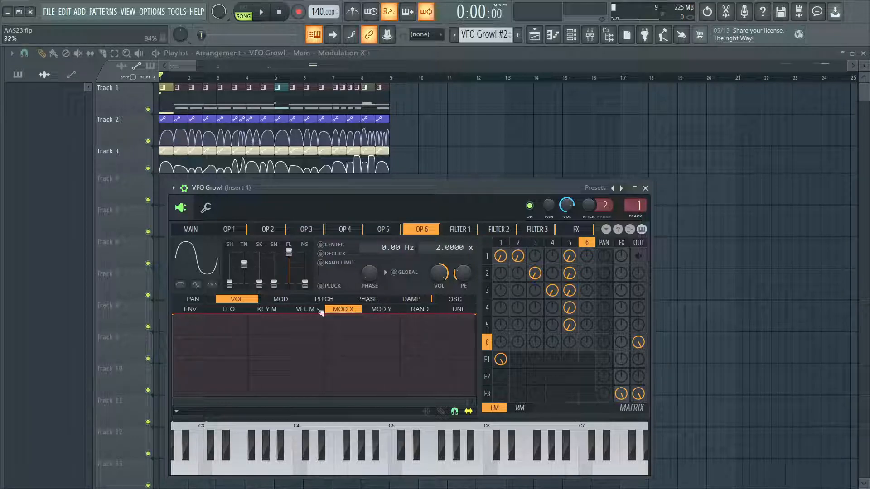
click(544, 230)
click(178, 411)
click(207, 368)
click(427, 229)
click(178, 412)
click(206, 377)
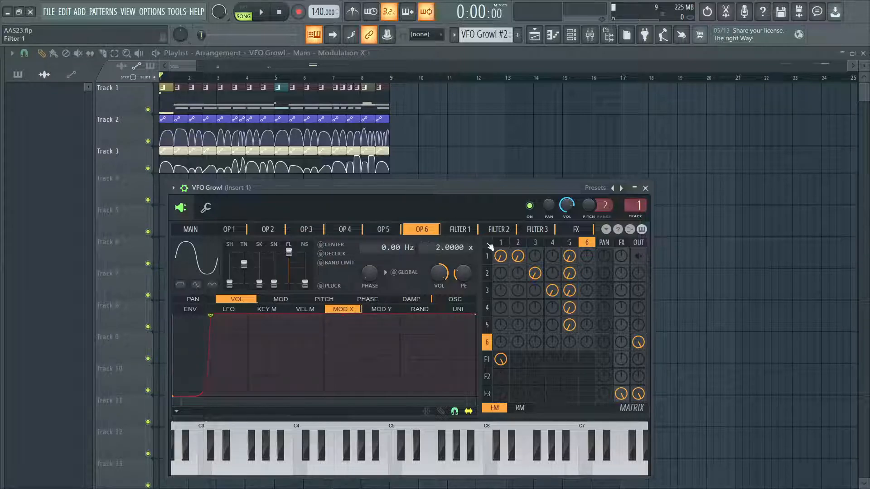
Review the volume Mod X settings of Filter 1, Filter 2 and Filter 3 in turn
click(471, 231)
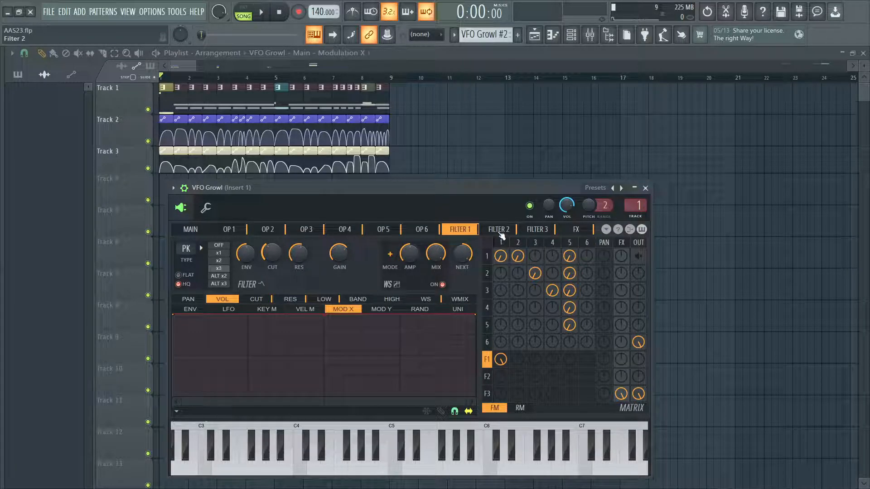
click(501, 232)
click(531, 232)
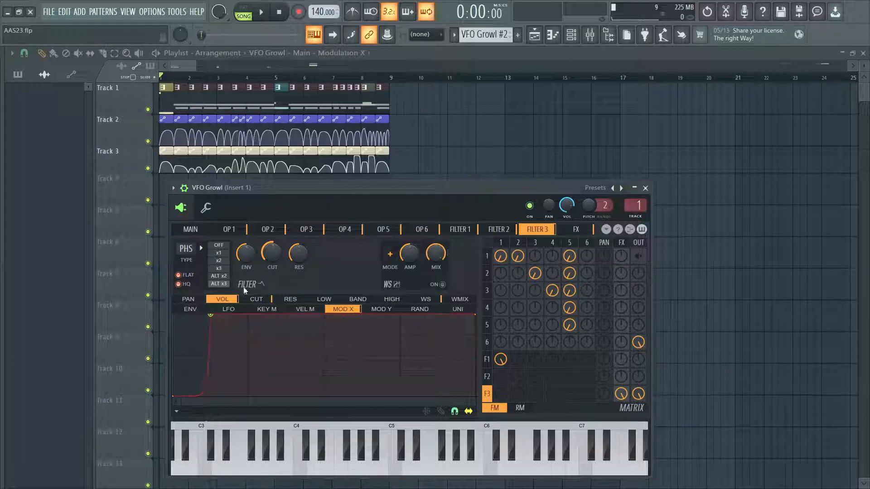
Bring up the effects settings and check the third delay's time and stereo offset, undoing any accidental change
click(587, 232)
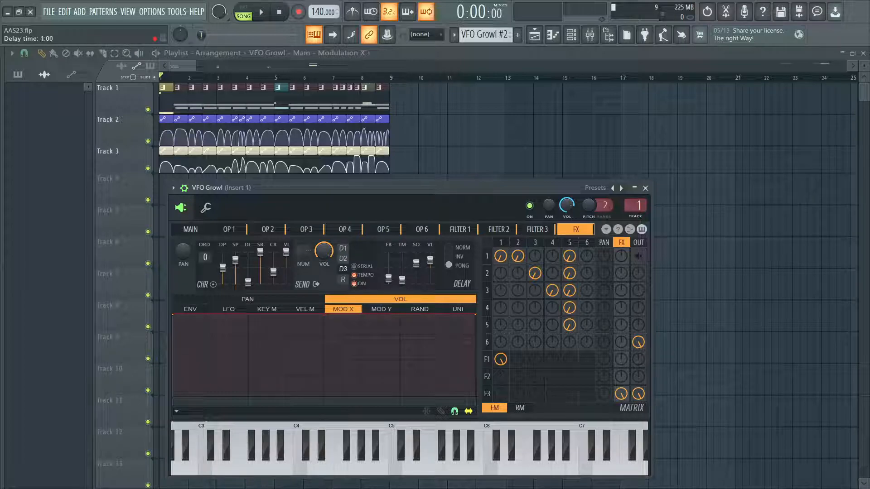
drag(401, 279, 402, 285)
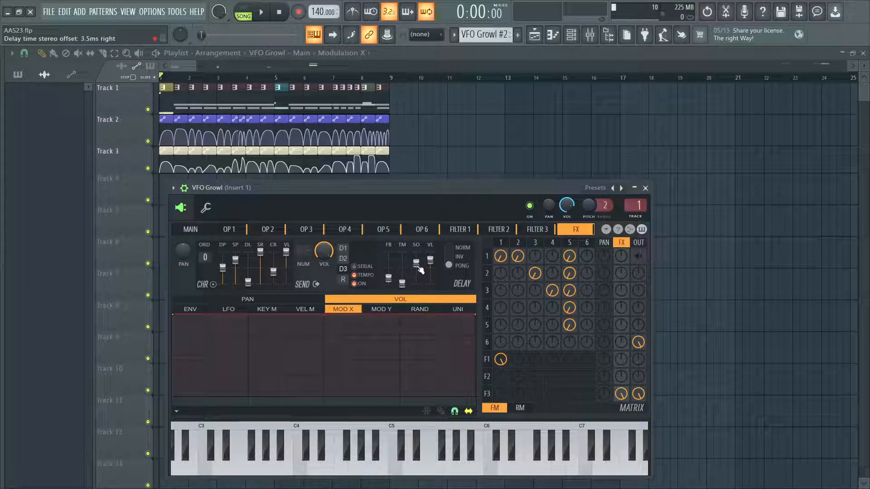
drag(416, 263, 416, 257)
key(ctrl+z)
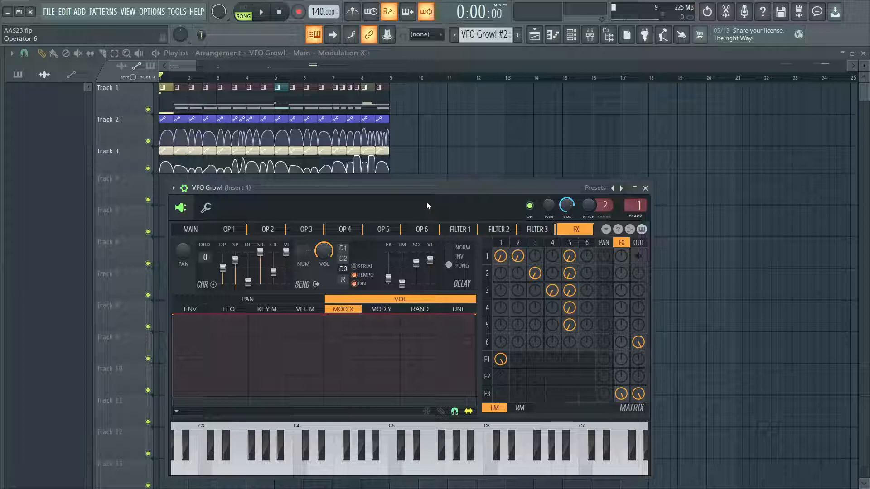
mouse_move(426, 197)
mouse_down()
mouse_move(427, 190)
mouse_move(425, 198)
mouse_up()
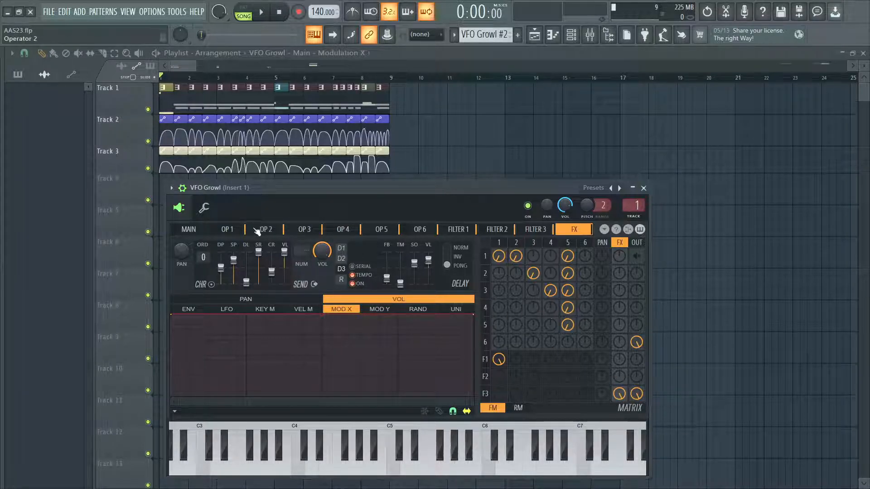
Revisit the main settings and Operator 5, and copy the whole preset to the clipboard as a backup
click(198, 230)
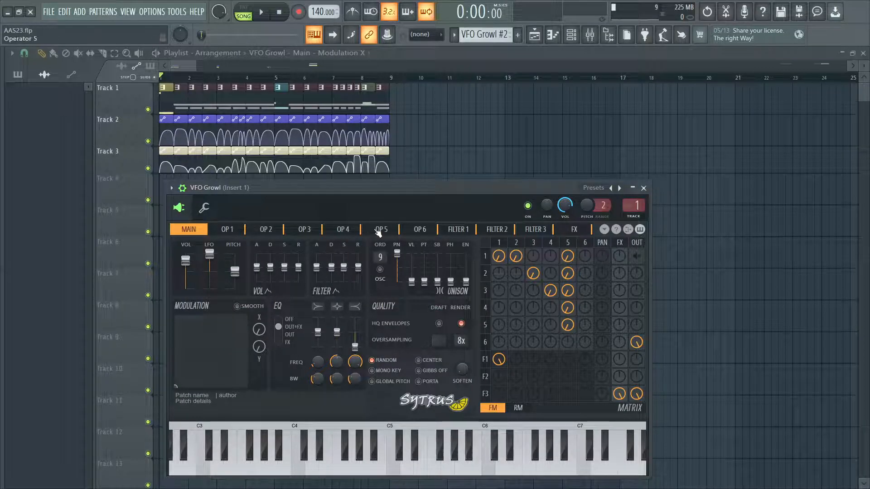
click(379, 230)
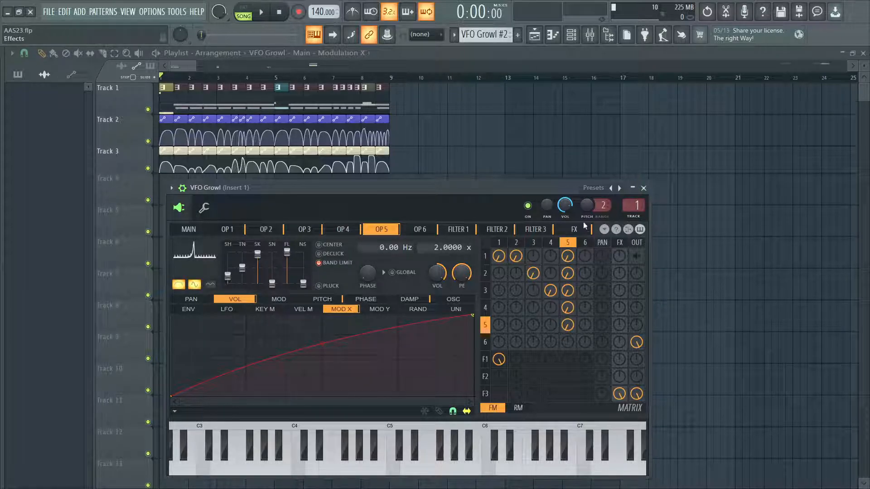
click(604, 230)
click(618, 265)
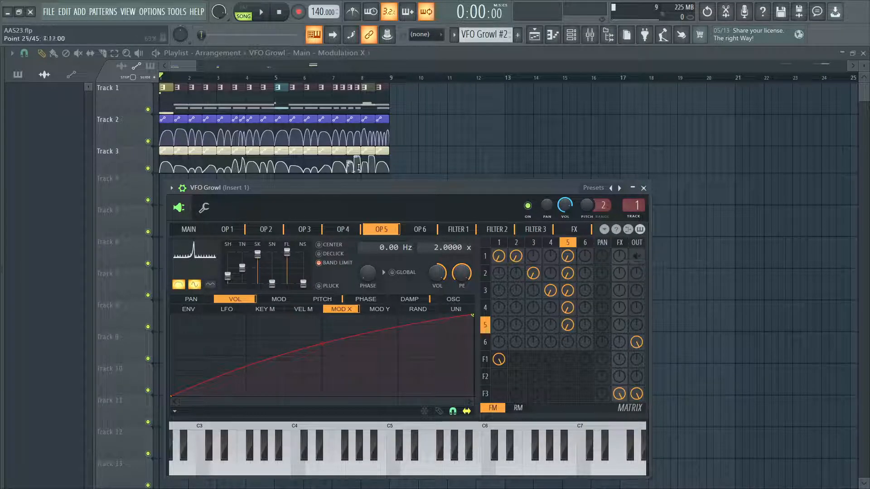
Play the song while trying lower and higher volumes for Operator 5
key(space)
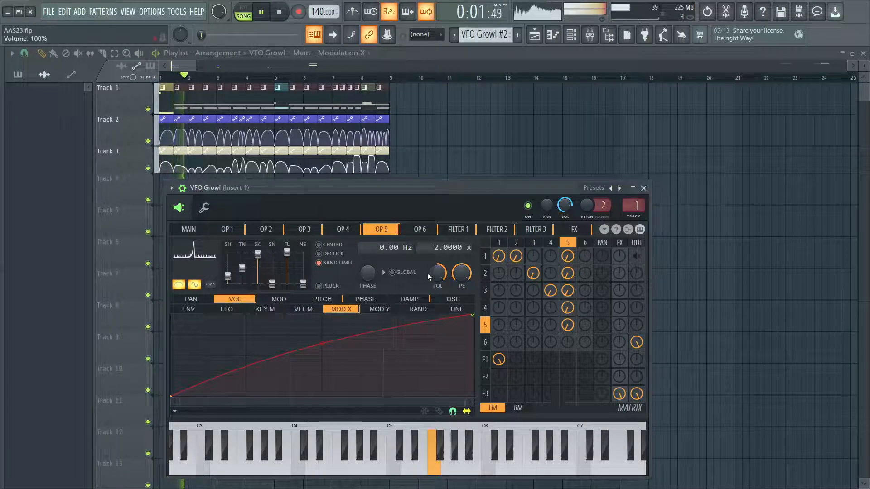
drag(438, 273, 438, 308)
drag(442, 274, 442, 238)
key(space)
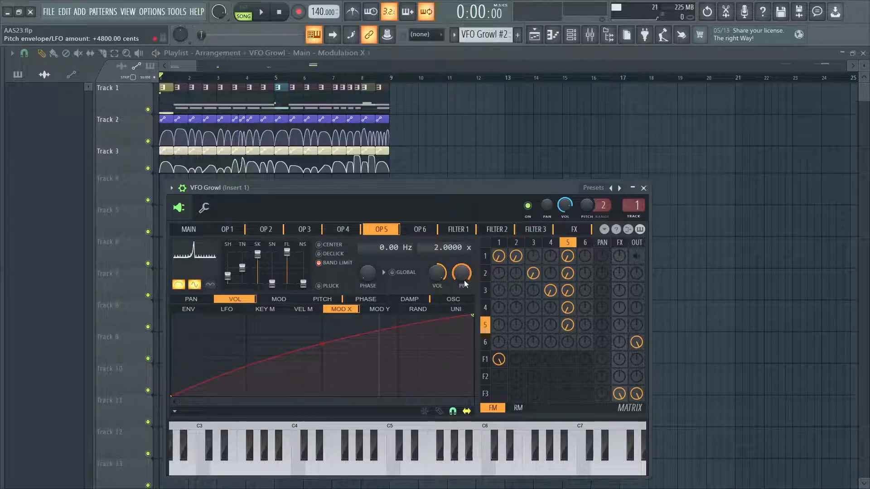
Show the ring modulation matrix and check the amount of Operator 5's ring modulation of Operator 1
click(522, 408)
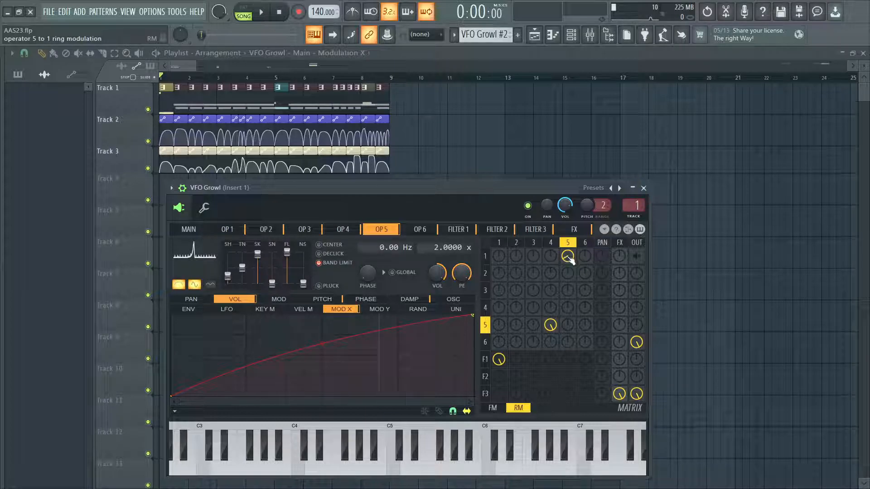
drag(569, 258, 569, 257)
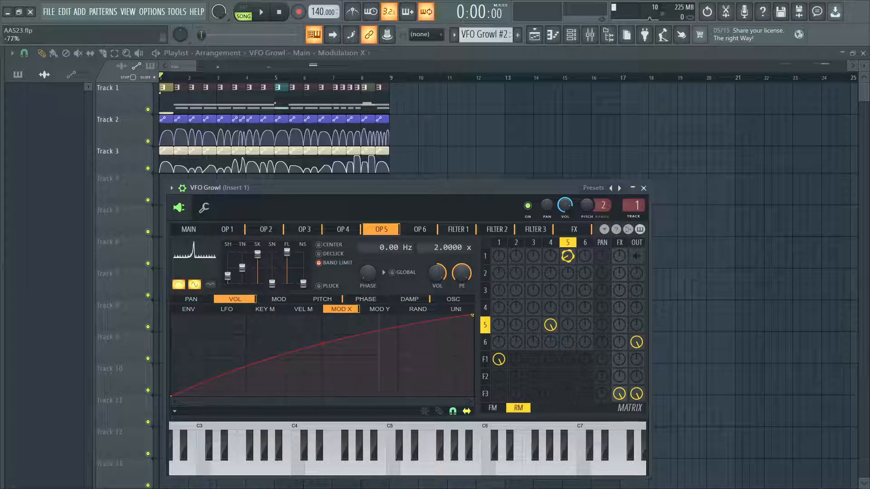
drag(569, 257, 569, 256)
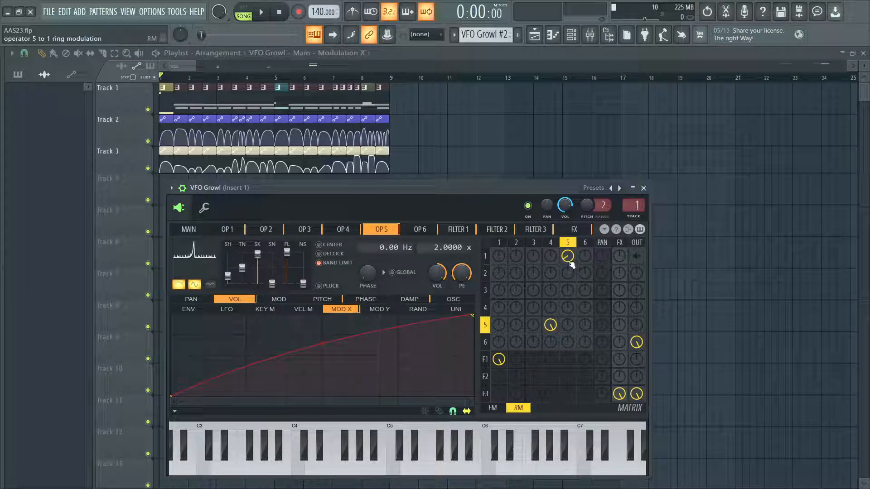
right_click(440, 271)
click(434, 265)
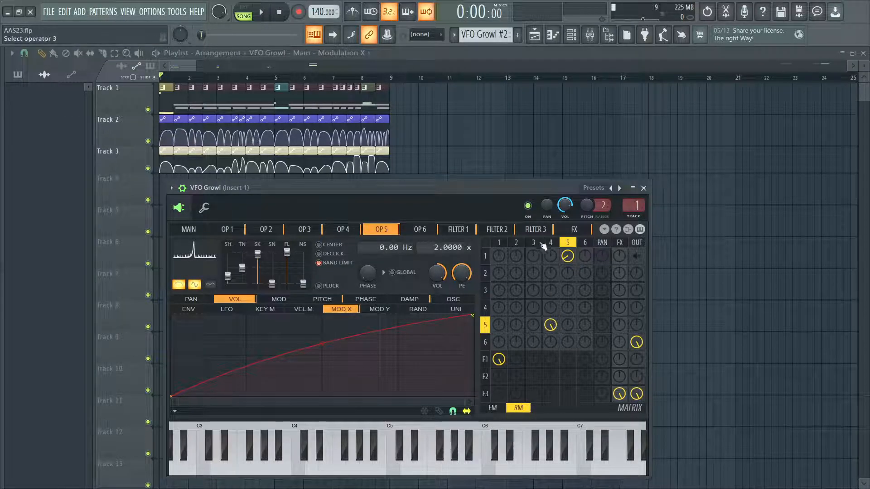
Play the song with the operator 5-to-1 and 4-to-5 ring modulation links muted, and again after re-enabling each one
click(550, 243)
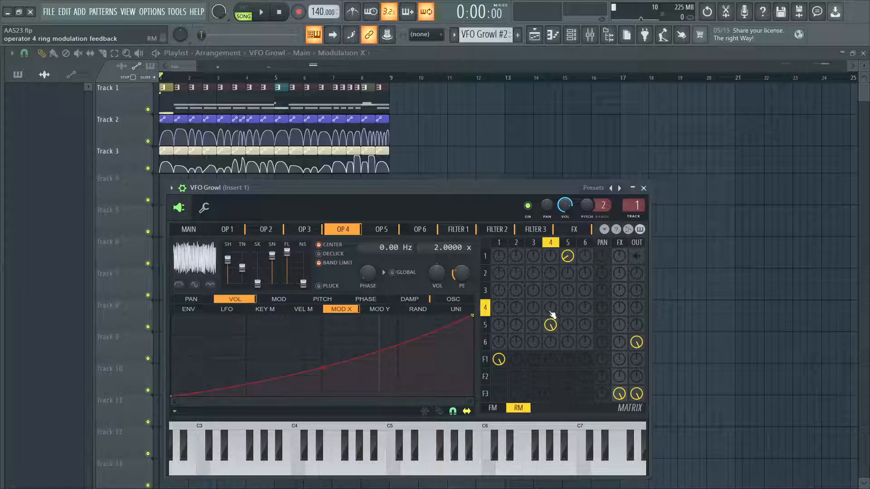
key(space)
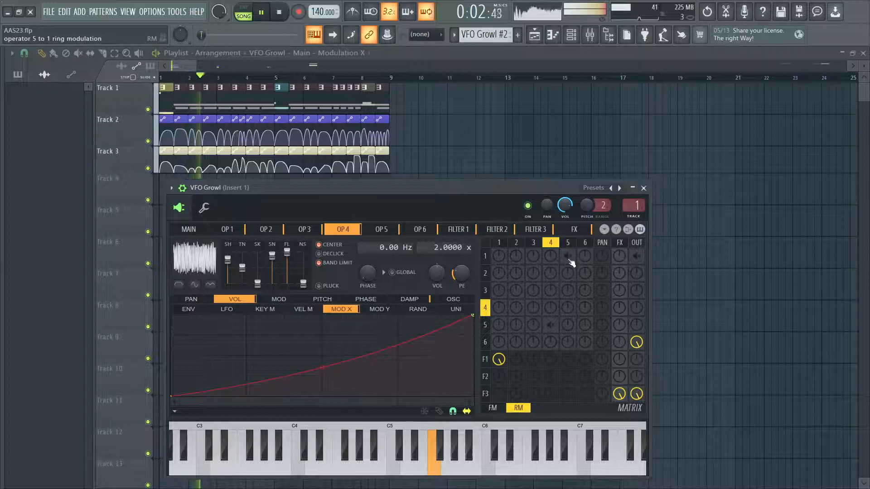
key(space)
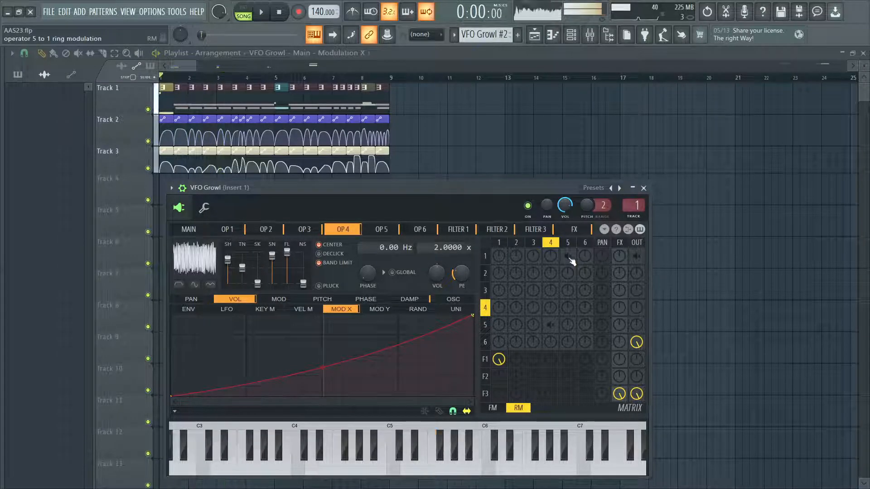
right_click(572, 259)
key(space)
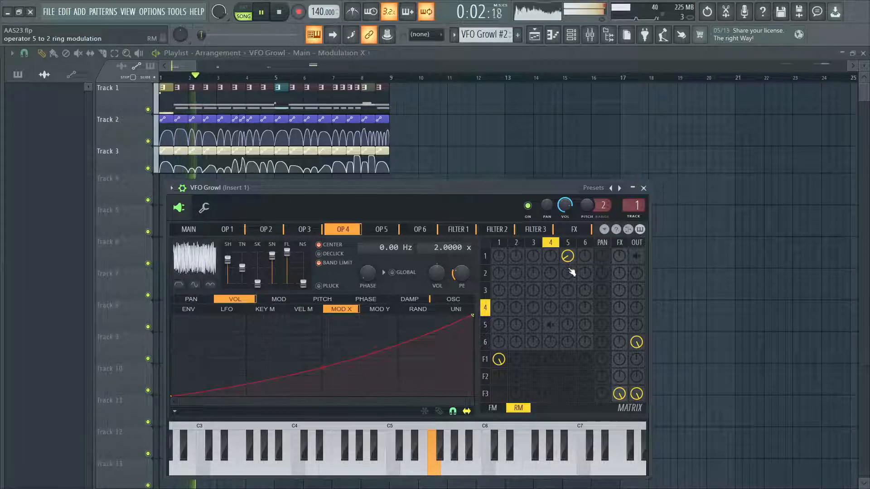
key(space)
right_click(551, 326)
key(space)
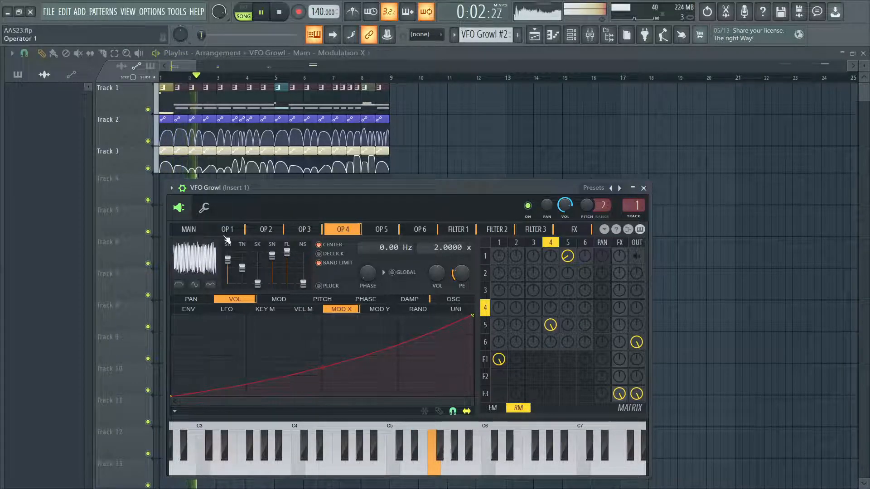
key(space)
Return to the frequency modulation matrix and examine Operator 5 and Operator 4's oscillator harmonics during playback
click(497, 409)
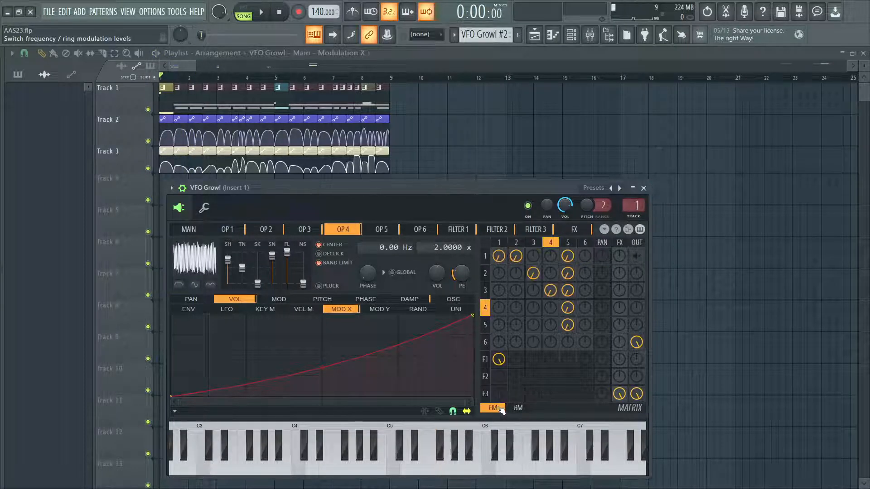
click(198, 229)
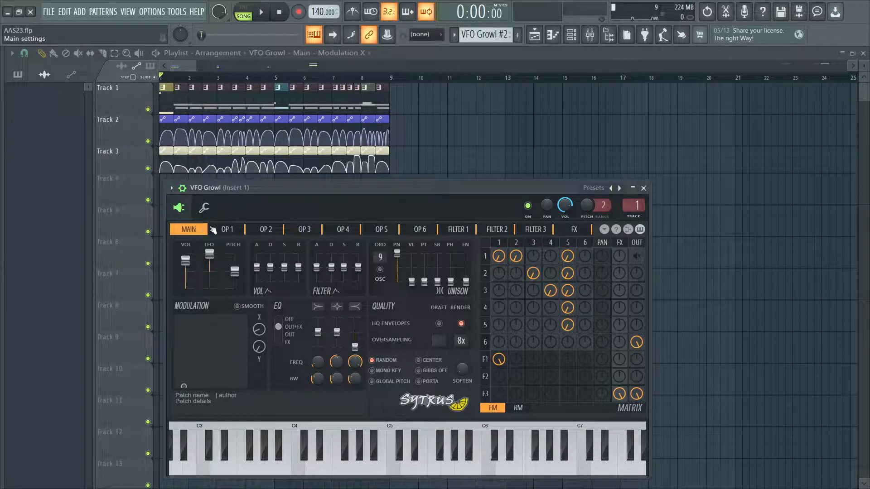
click(377, 231)
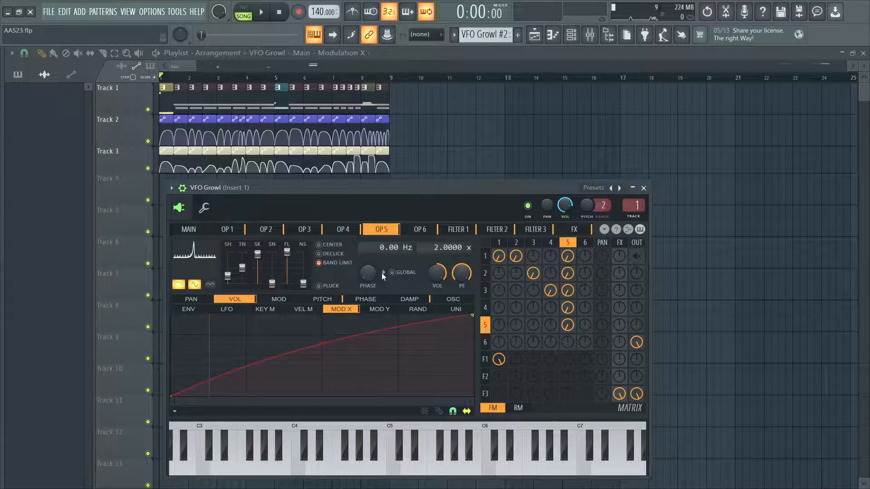
key(space)
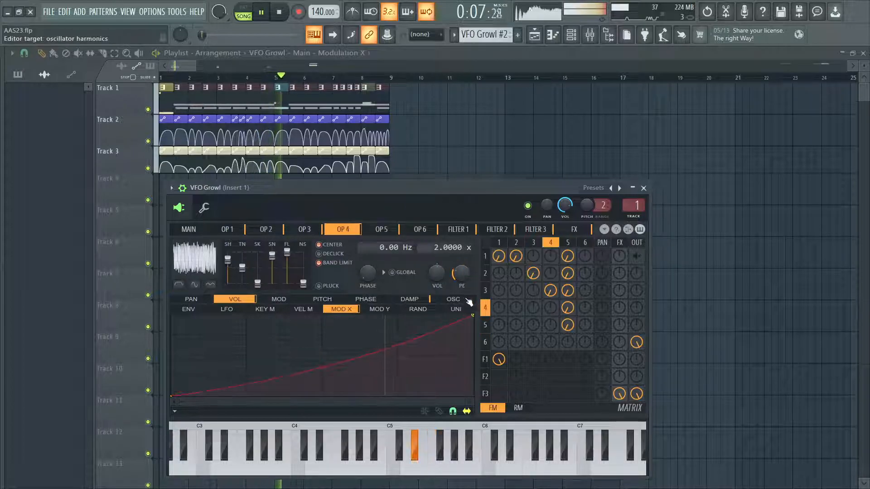
click(453, 299)
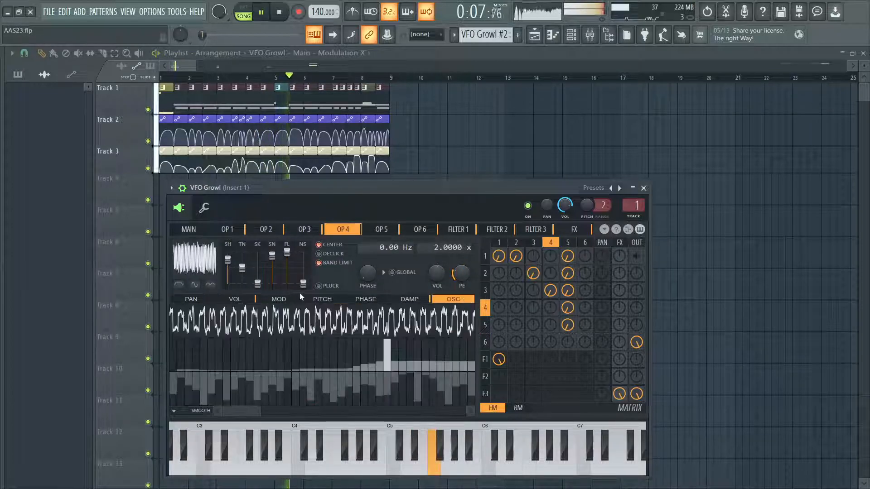
click(243, 300)
Try different tension, skew and filter settings on Operator 5's waveform while toggling its Half and neighbouring waveform switches
drag(243, 272, 287, 272)
click(181, 287)
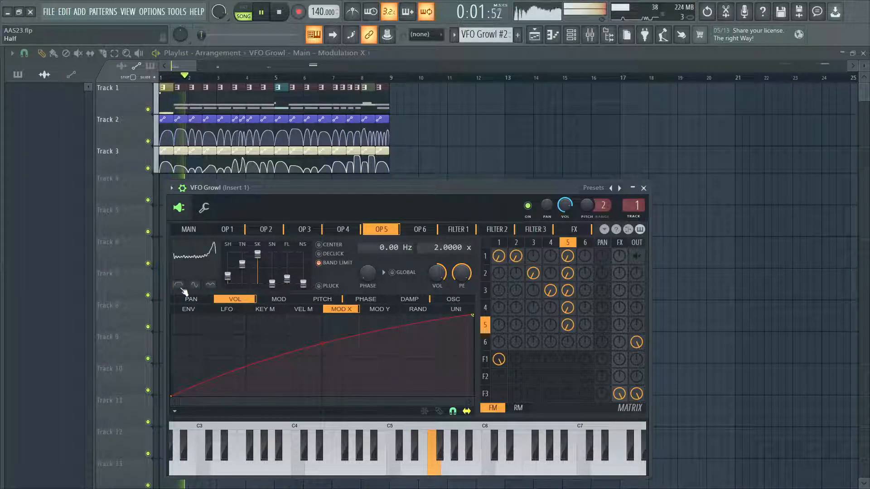
click(179, 284)
drag(228, 267, 289, 250)
click(194, 285)
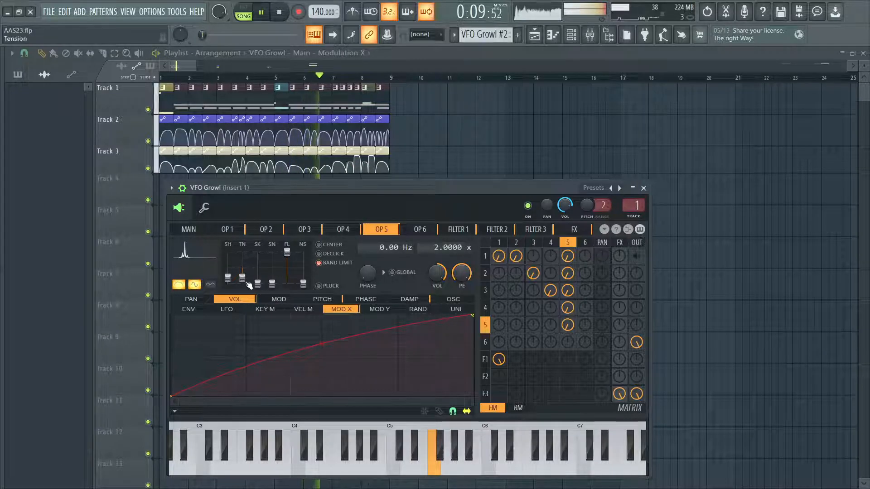
Try a higher tension and skew with a 90% sine shaper on Operator 5's waveform, and play the song
mouse_move(249, 285)
mouse_down()
mouse_move(259, 264)
mouse_move(275, 259)
mouse_up()
key(ctrl+s)
key(space)
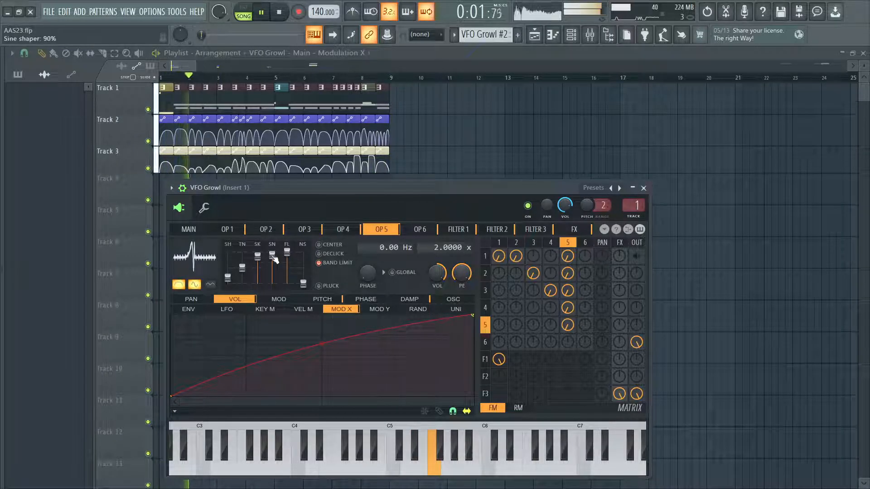
Try other amounts for Operator 5's volume, pitch envelope and frequency modulation of Operators 1 and 4 during playback
drag(438, 273, 438, 218)
drag(569, 257, 569, 204)
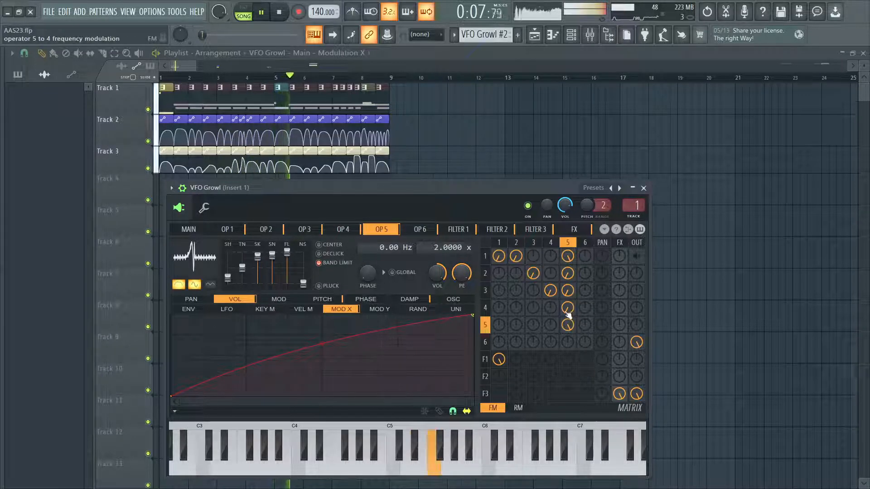
drag(569, 316, 568, 344)
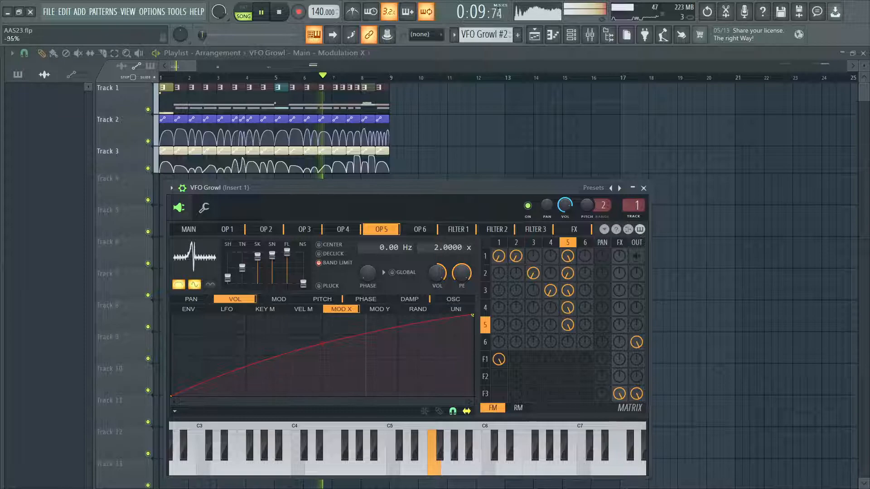
mouse_move(462, 272)
mouse_down()
mouse_move(462, 264)
mouse_move(462, 286)
mouse_move(462, 257)
mouse_up()
key(space)
key(space)
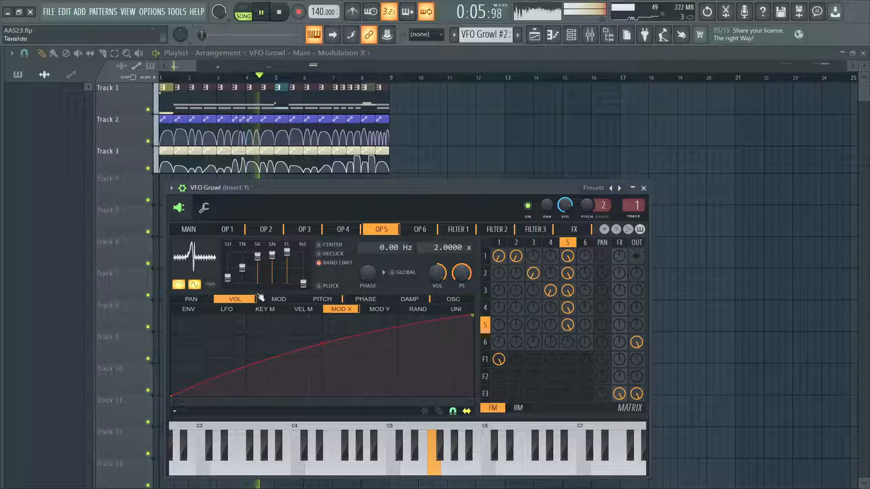
Try Operator 5's waveform with Half and the neighbouring waveform switch turned off, and stop playback
click(194, 285)
click(180, 285)
key(space)
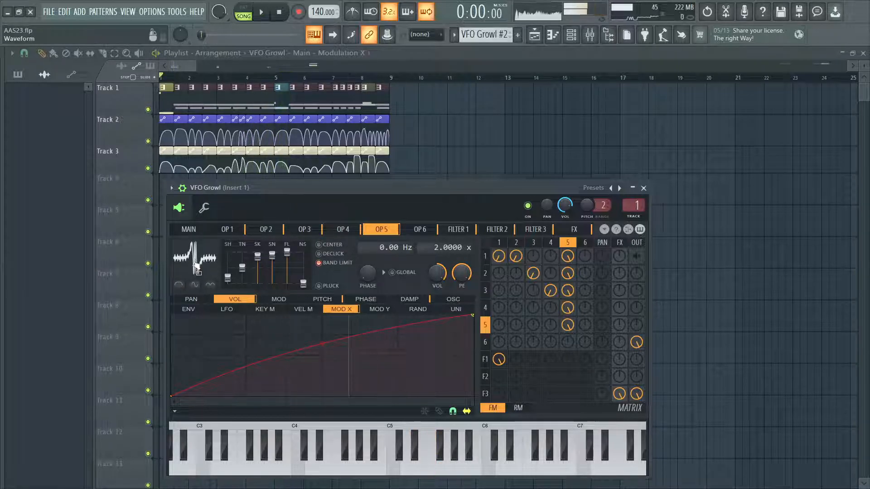
right_click(198, 256)
click(271, 207)
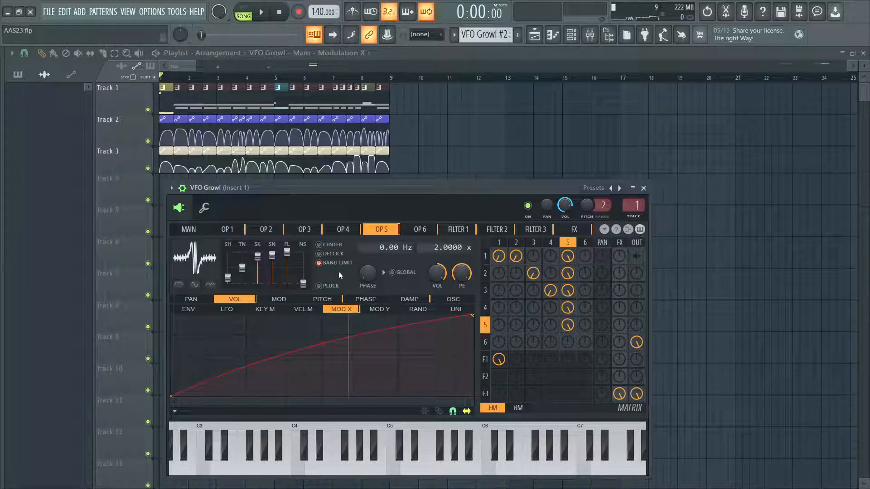
Restore the original patch by pasting the copied preset
click(605, 230)
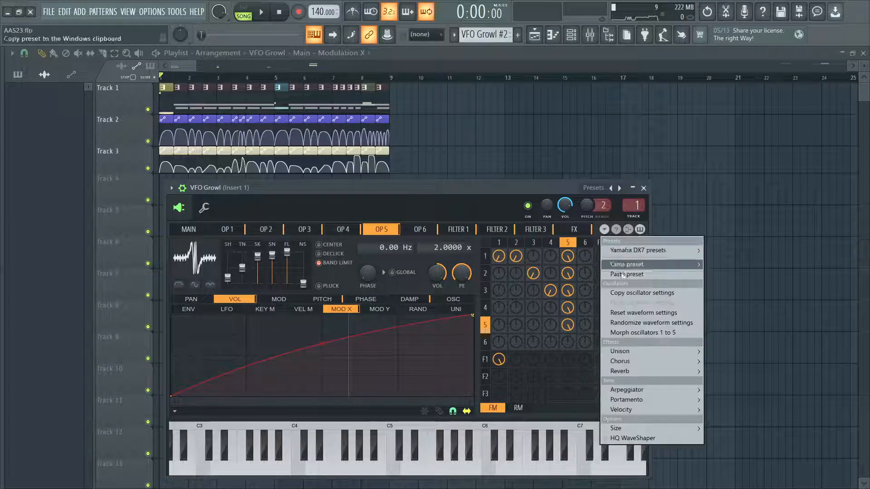
click(623, 274)
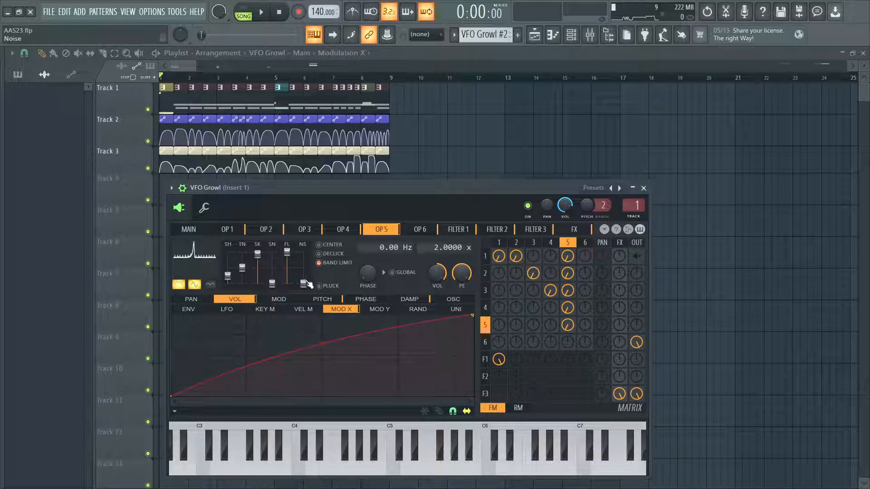
Compare the waveforms, shaping sliders and volume Mod X curves of Operators 1 through 5, ending on Operator 5
click(343, 230)
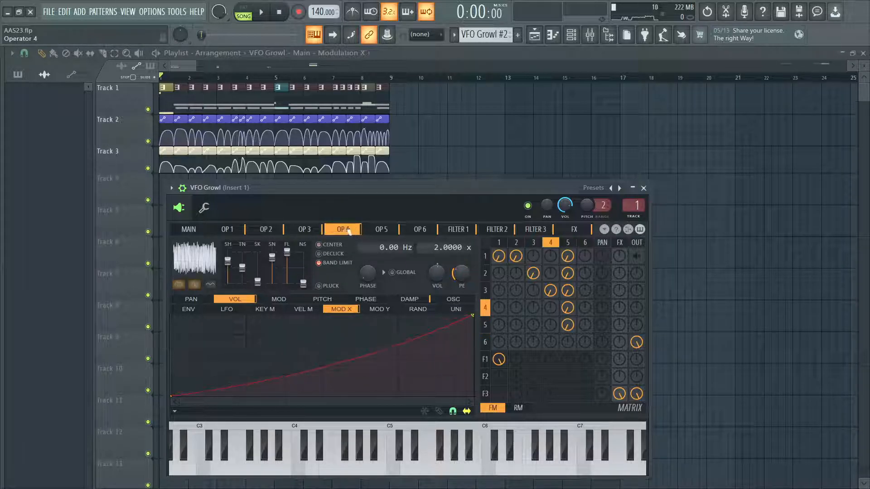
click(266, 229)
click(303, 229)
click(343, 229)
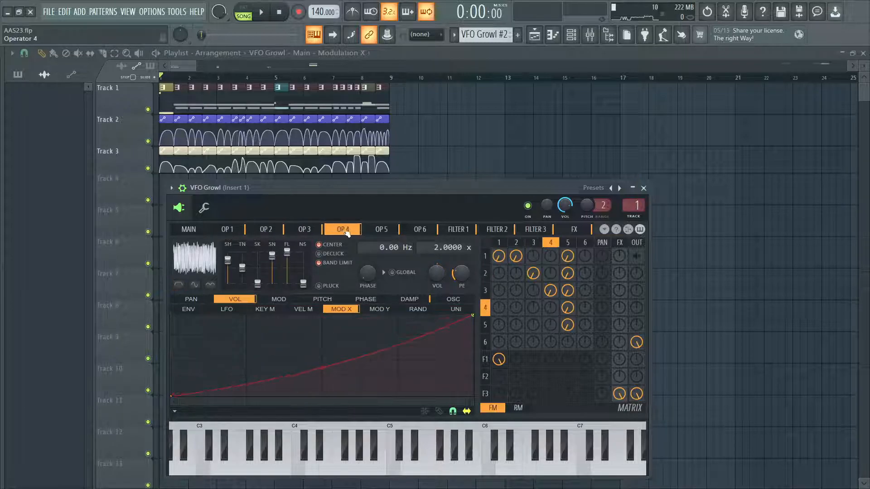
click(377, 229)
click(343, 230)
click(266, 229)
click(227, 229)
click(305, 230)
click(343, 229)
click(304, 230)
click(264, 230)
click(383, 231)
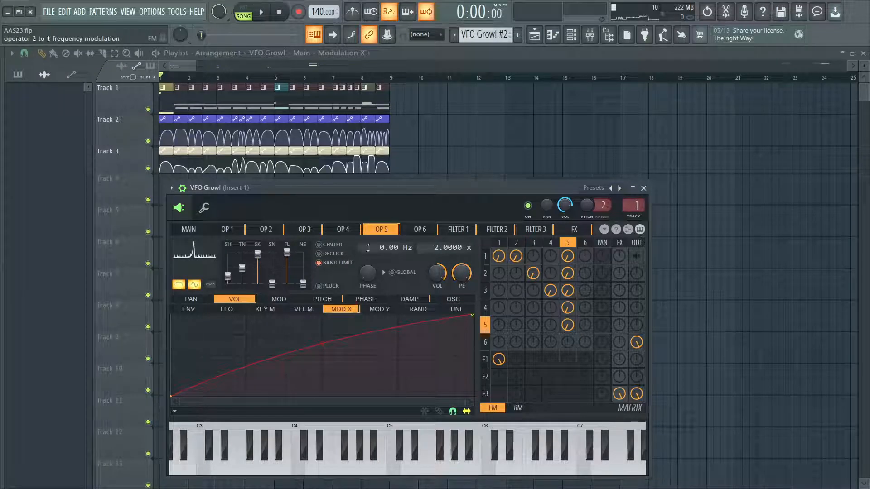
Return to the synth's main settings and shift its window slightly upward
click(202, 228)
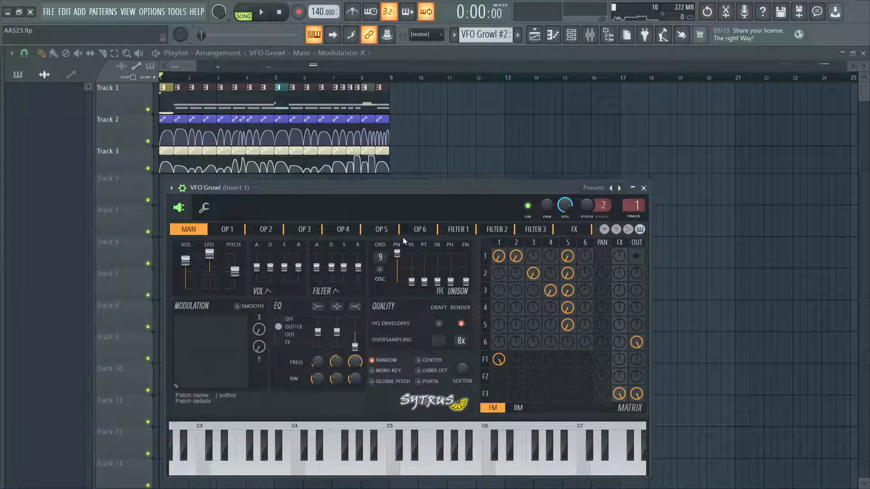
drag(423, 206, 423, 202)
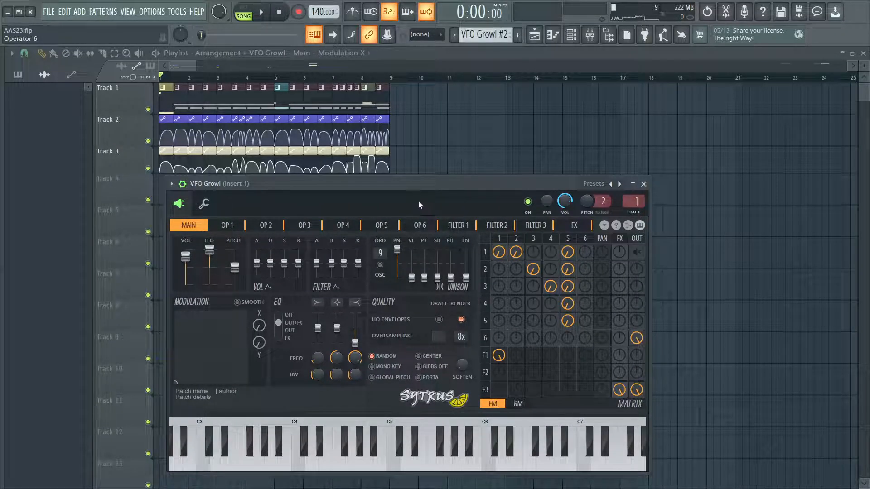